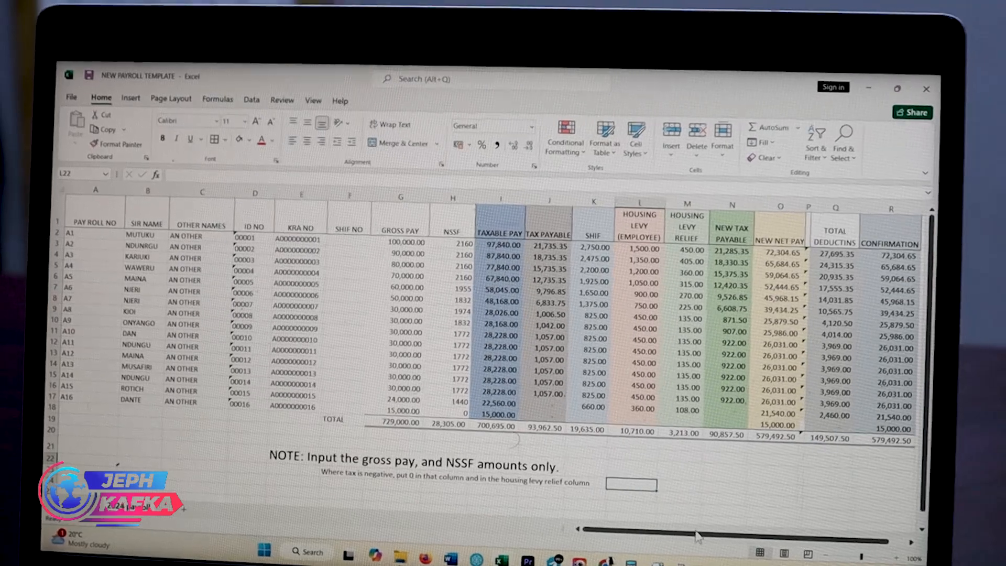
pyautogui.moveTo(700, 527); pyautogui.dragTo(719, 531)
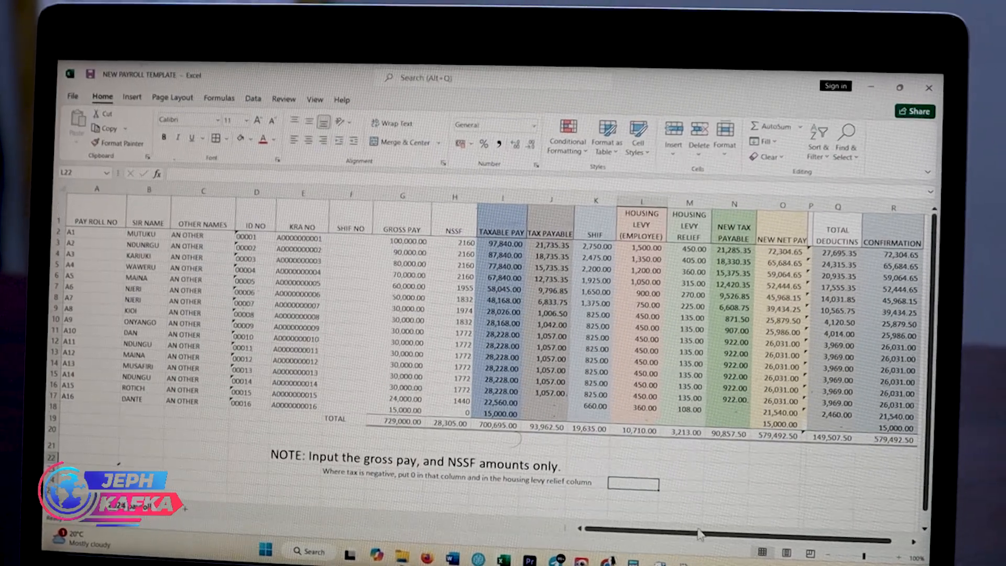
pyautogui.moveTo(700, 534); pyautogui.dragTo(708, 533)
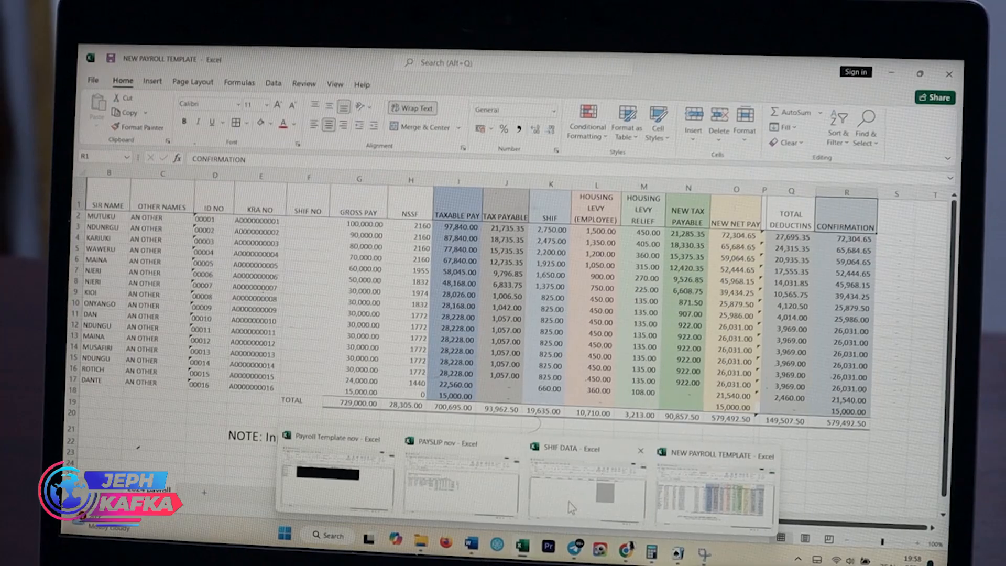
pyautogui.click(567, 504)
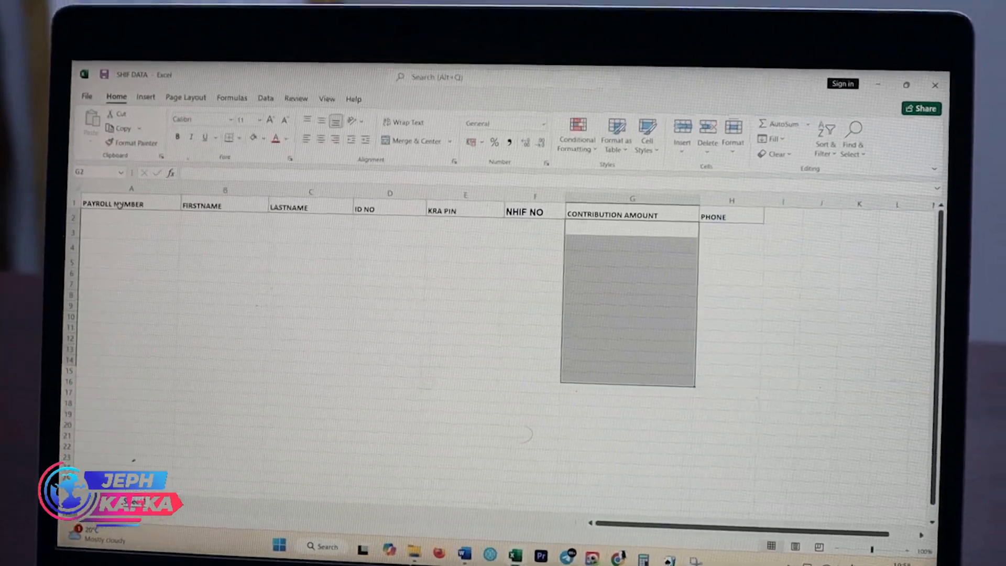
# - Review the SHIF DATA column headings from payroll number to KRA PIN, and the confirmation column in the payroll template
pyautogui.click(141, 203)
pyautogui.click(202, 204)
pyautogui.click(318, 207)
pyautogui.click(388, 215)
pyautogui.click(461, 215)
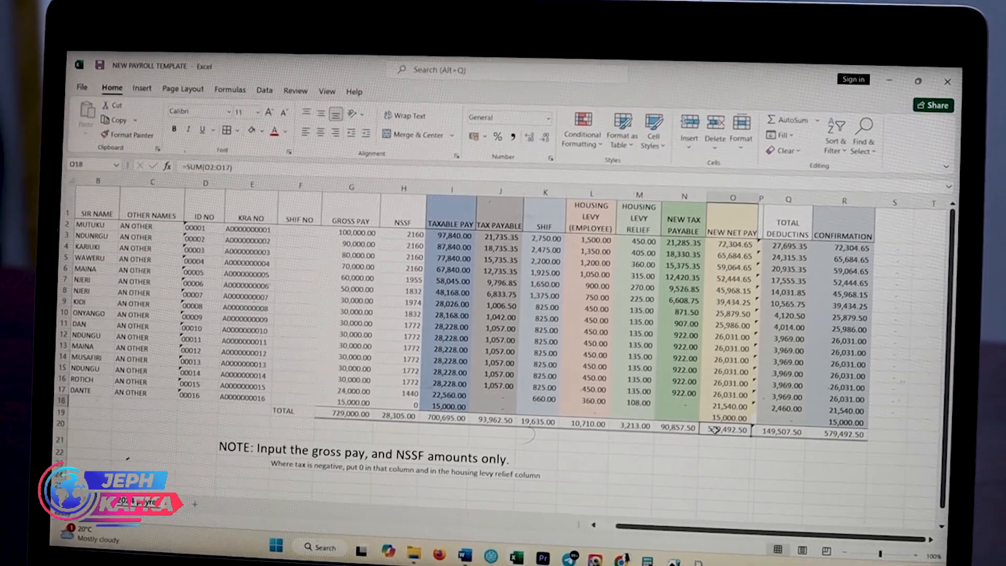
pyautogui.click(845, 236)
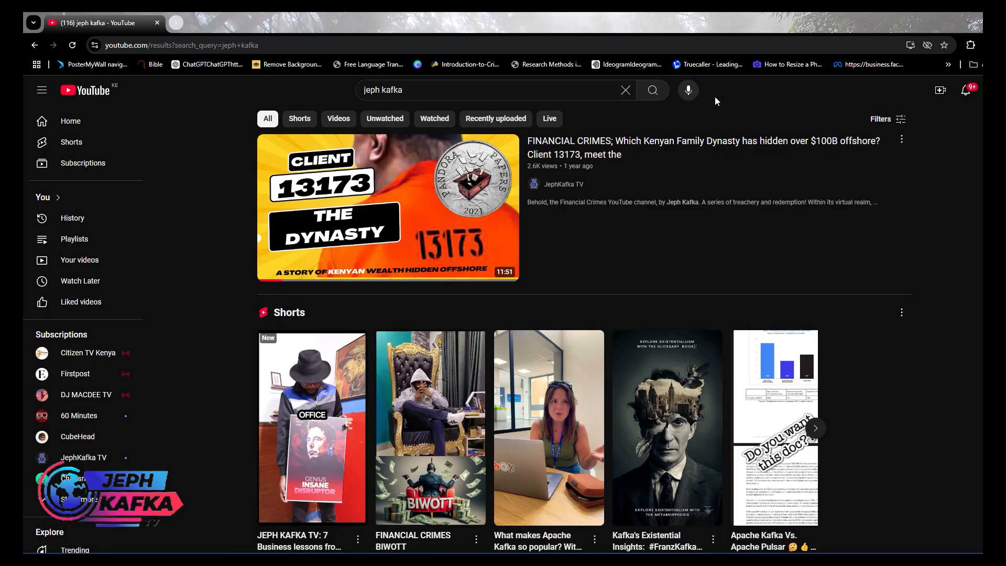
pyautogui.scroll(-4, 734, 107)
pyautogui.scroll(-4, 851, 160)
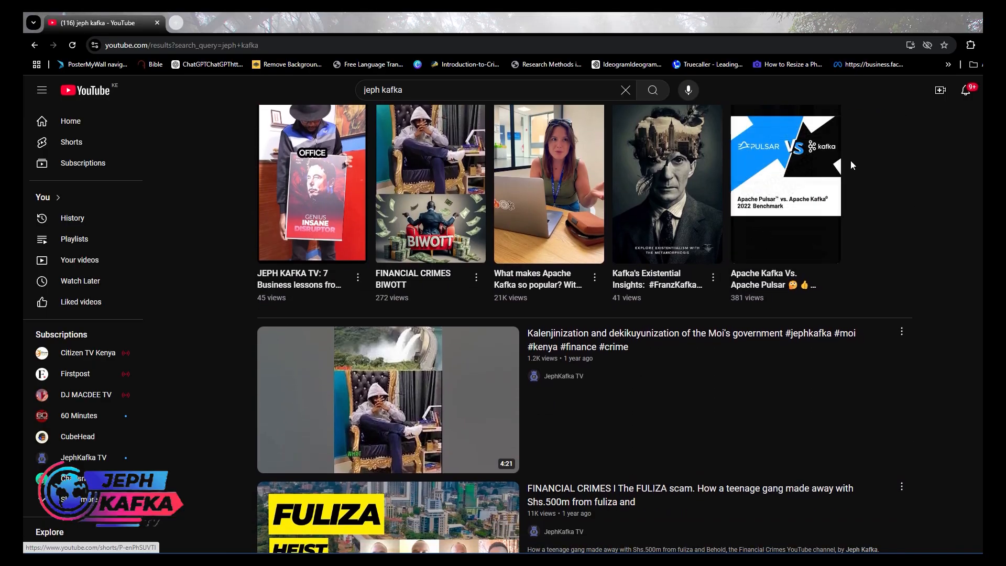
pyautogui.scroll(-3, 870, 176)
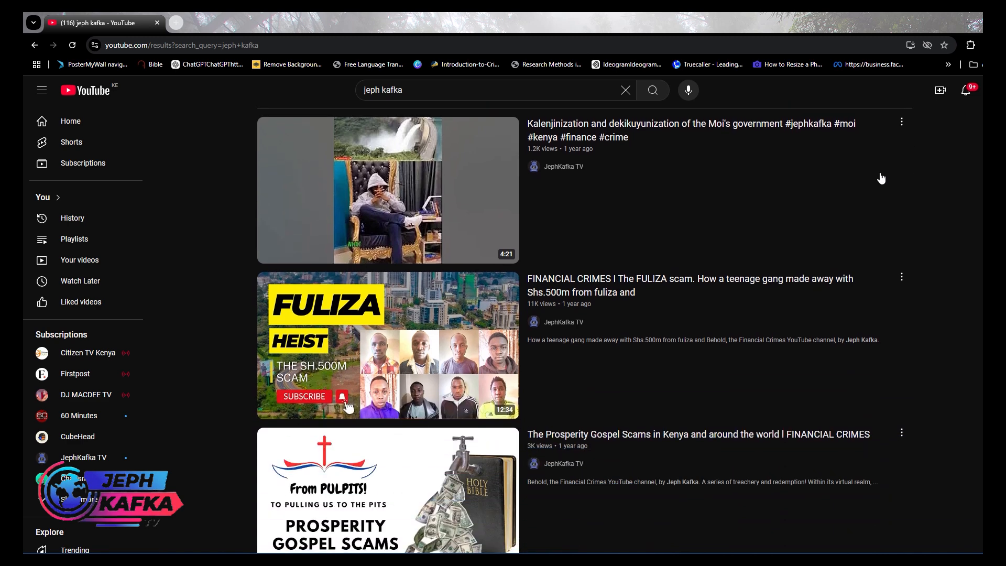
pyautogui.scroll(-1, 913, 186)
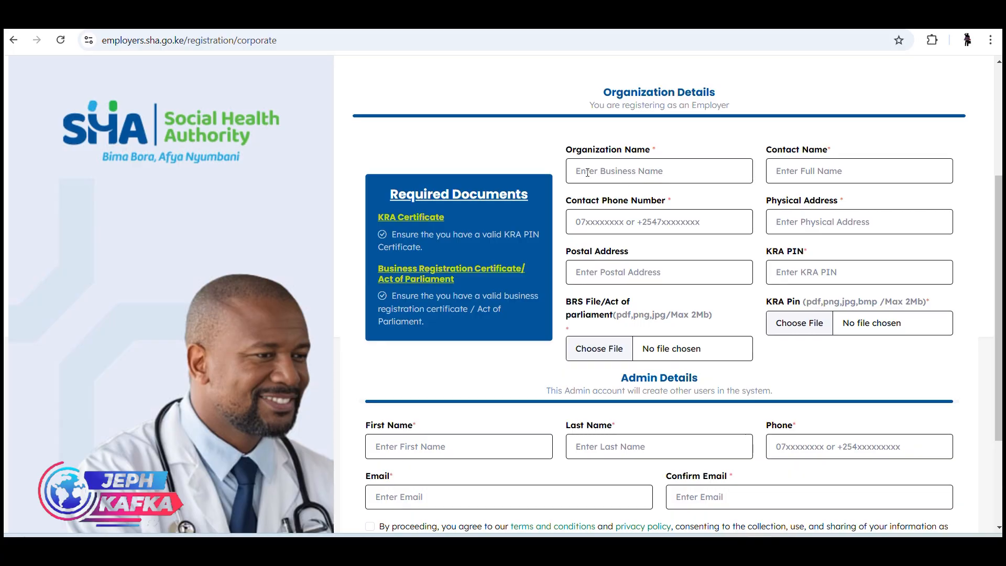
pyautogui.scroll(4, 587, 172)
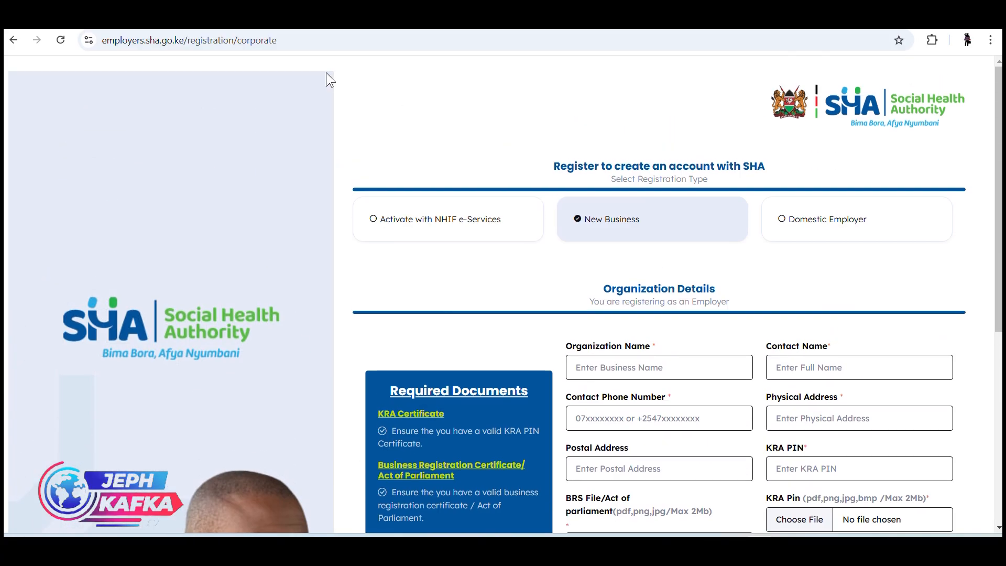
# - Go to employers.sha.go.ke and open the employer registration form
pyautogui.click(322, 33)
pyautogui.write('employ')
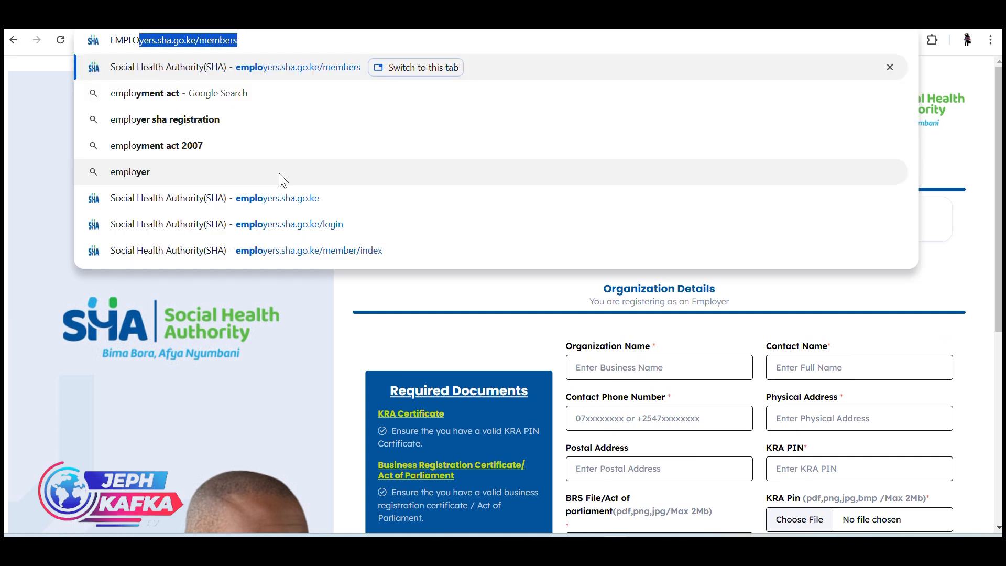
pyautogui.click(275, 197)
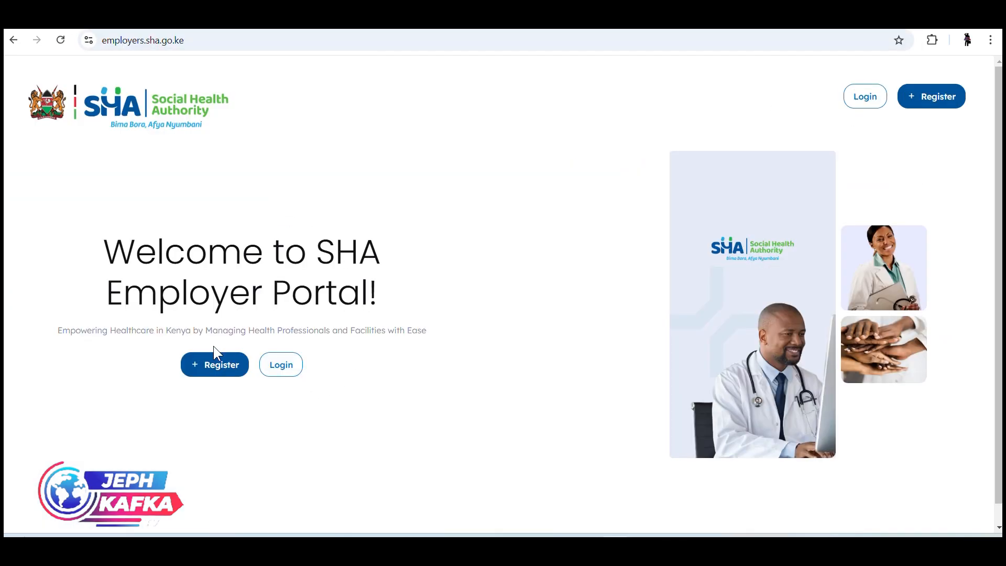
pyautogui.click(209, 360)
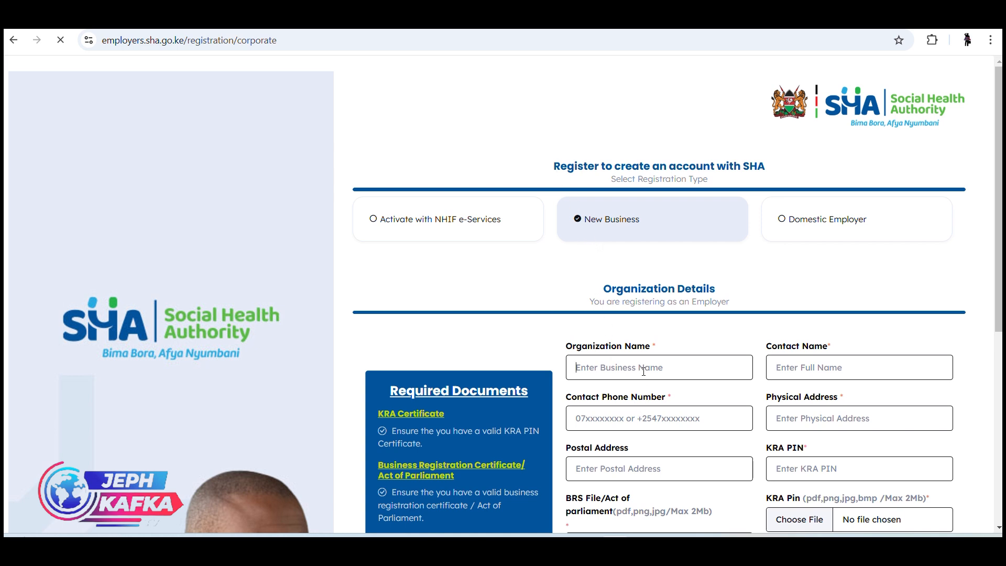
# - Go through the Organization Details fields and try to attach a PDF as the BRS File/Act of Parliament document
pyautogui.scroll(-1, 643, 371)
pyautogui.scroll(-1, 808, 235)
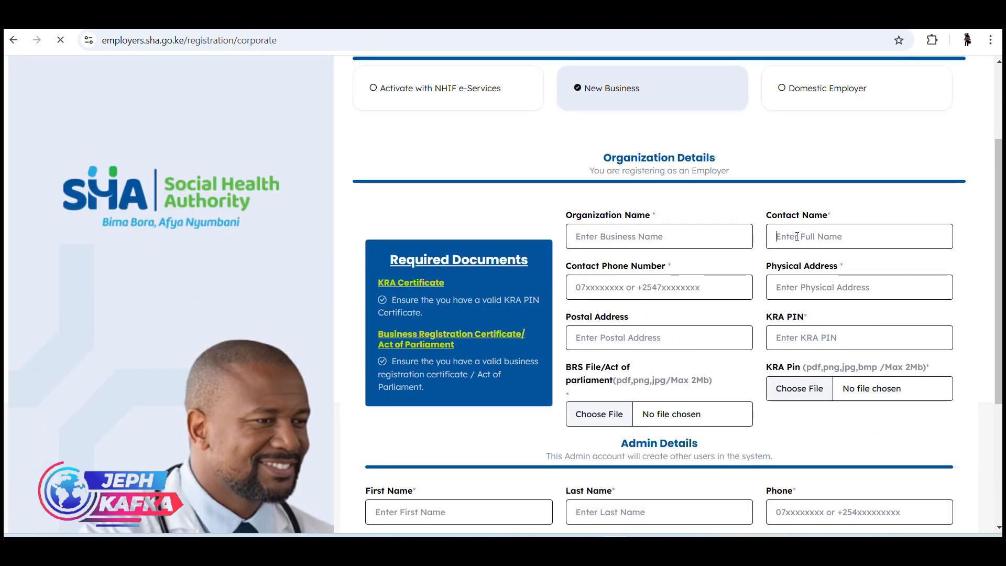
pyautogui.click(745, 289)
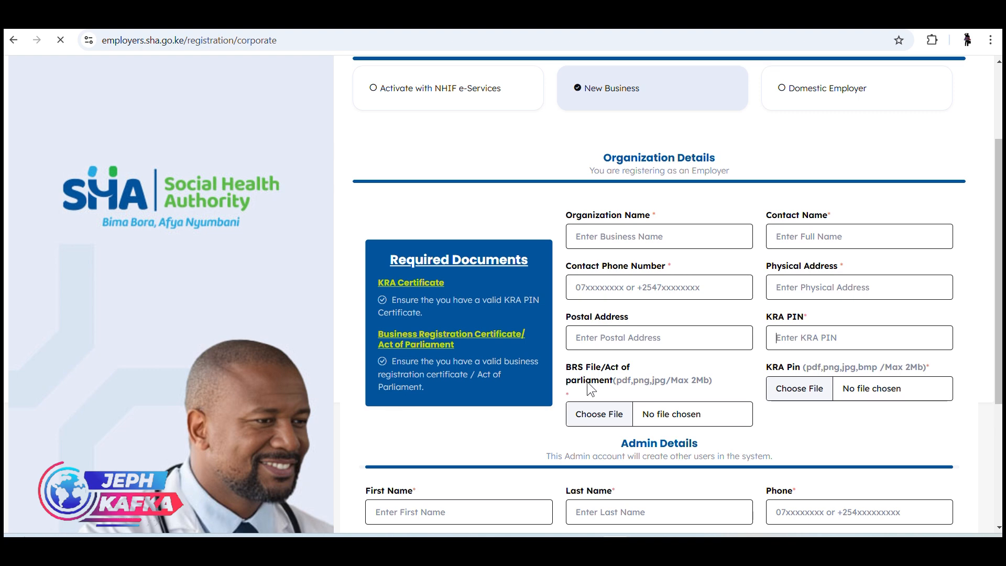
pyautogui.click(596, 414)
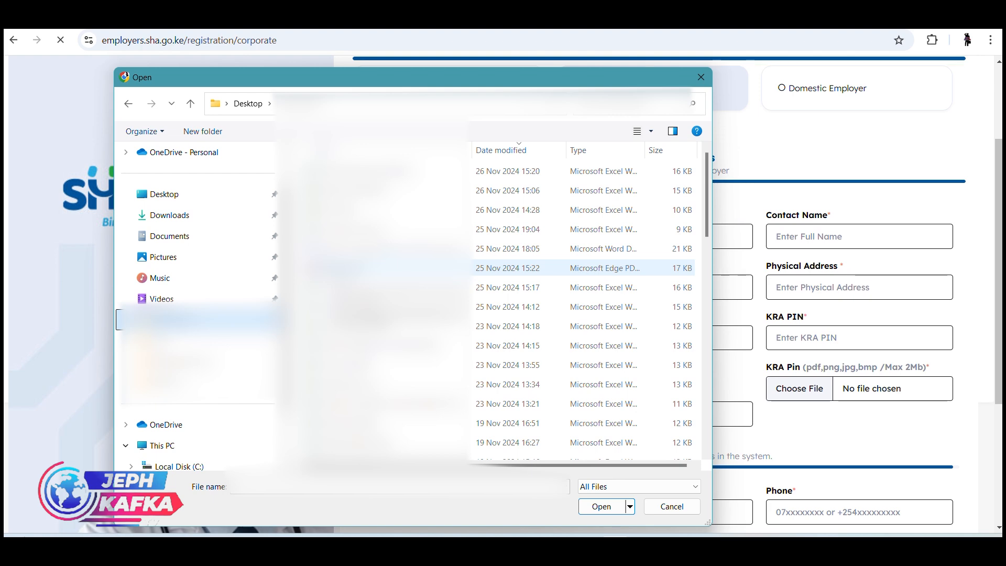
pyautogui.click(367, 268)
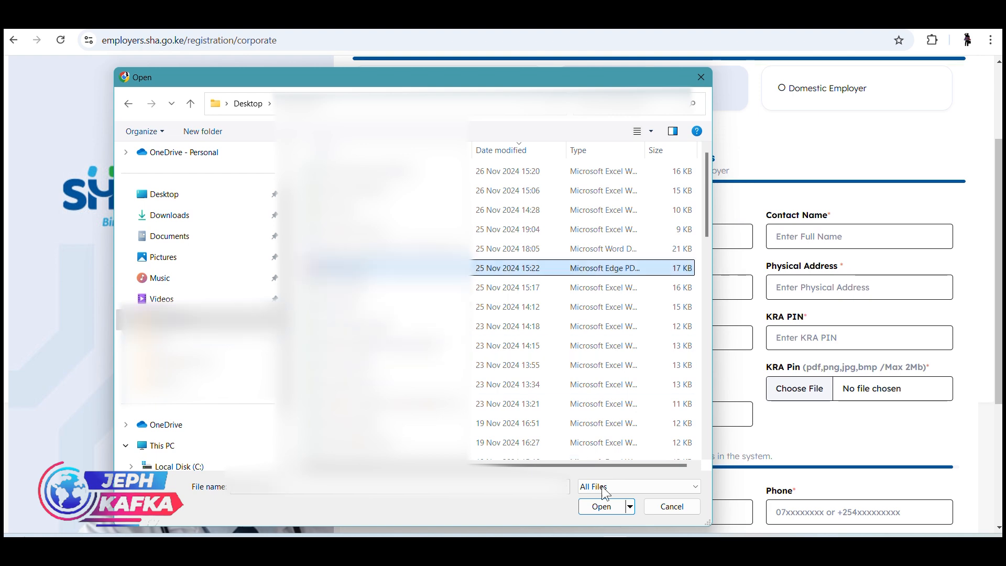
pyautogui.click(601, 506)
# - Review the Admin Details fields required for the registration, including first name and e-mail
pyautogui.scroll(-3, 689, 325)
pyautogui.scroll(-1, 662, 313)
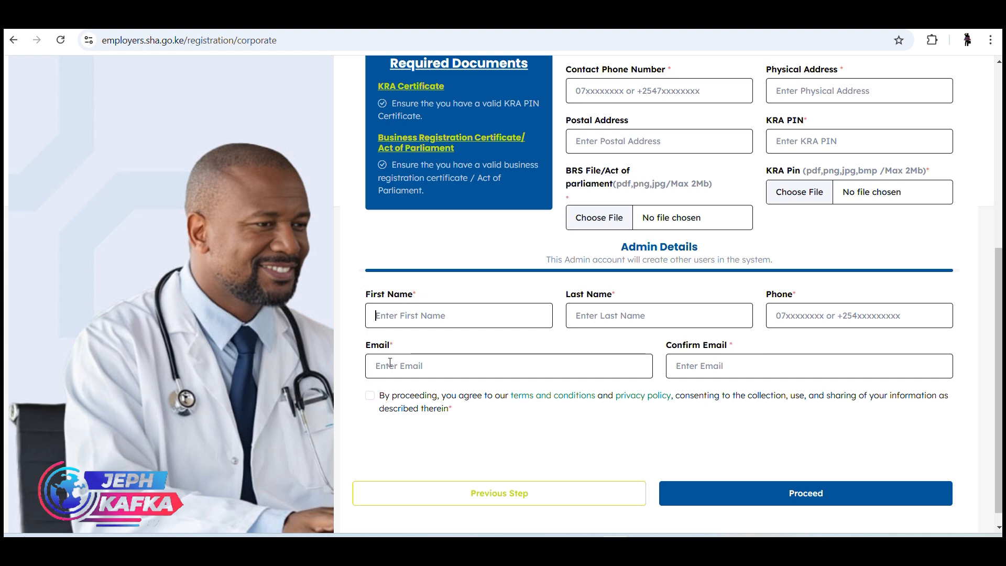
pyautogui.click(390, 363)
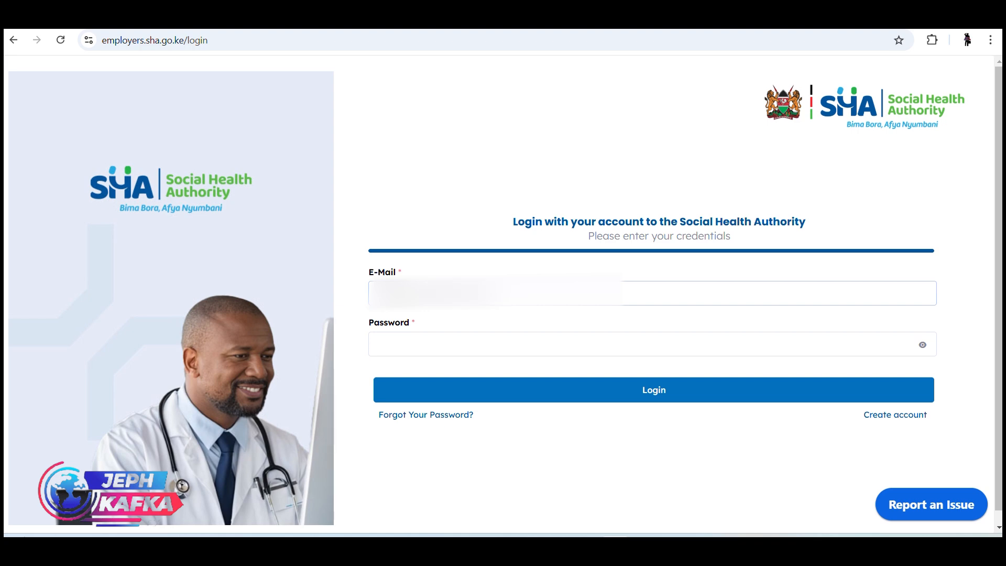
# - Log in to the SHA employer account with the account password and submit the one-time verification code
pyautogui.click(407, 340)
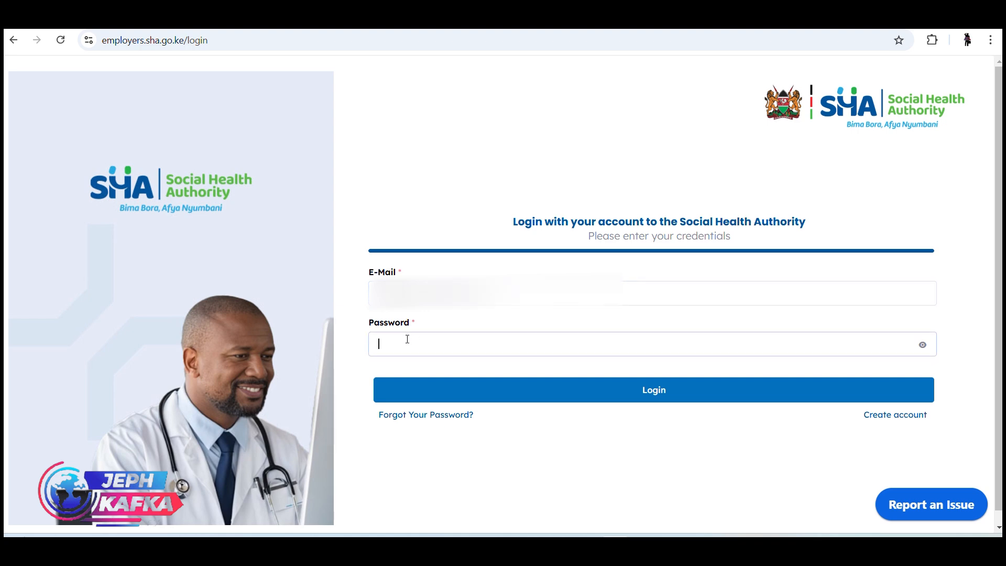
pyautogui.write('*********')
pyautogui.click(469, 391)
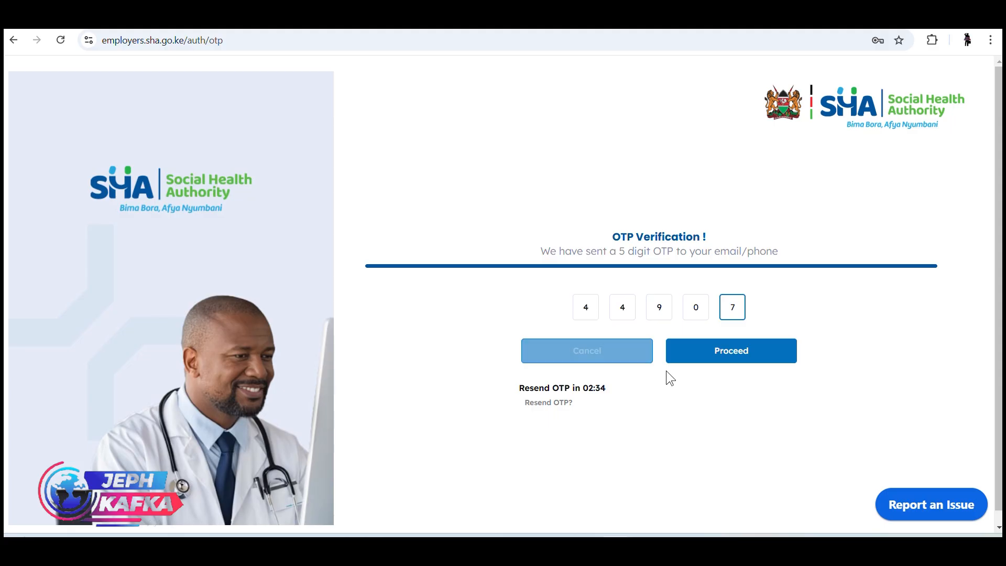
pyautogui.click(718, 362)
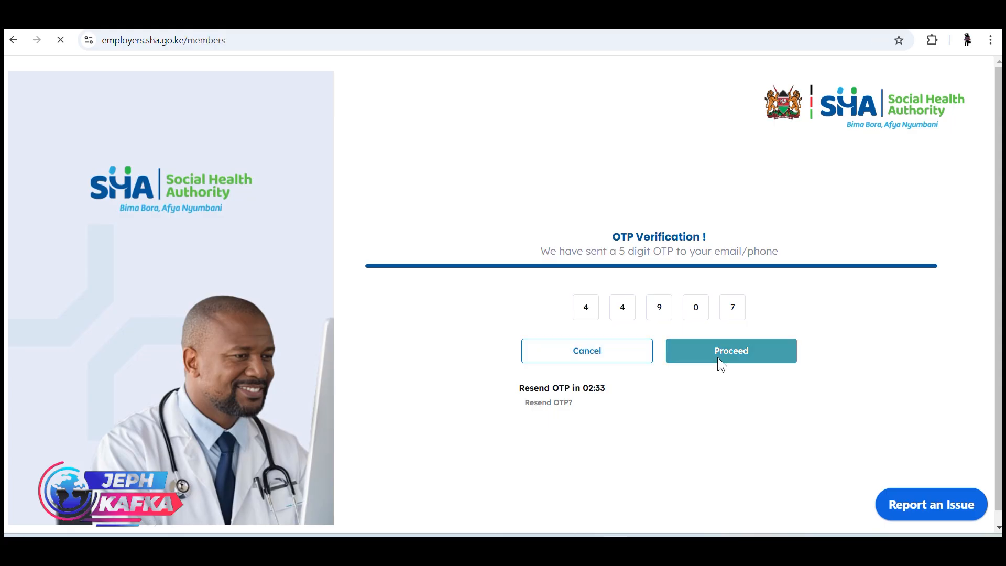
# - Download the payroll template from the portal and switch to the SHIF DATA workbook in Excel
pyautogui.scroll(-1, 52, 224)
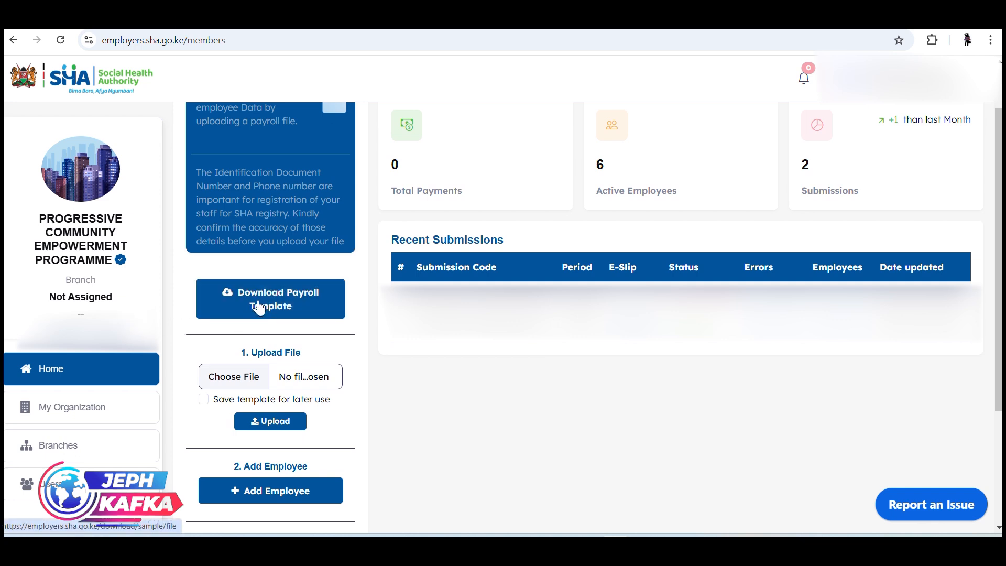
pyautogui.click(275, 316)
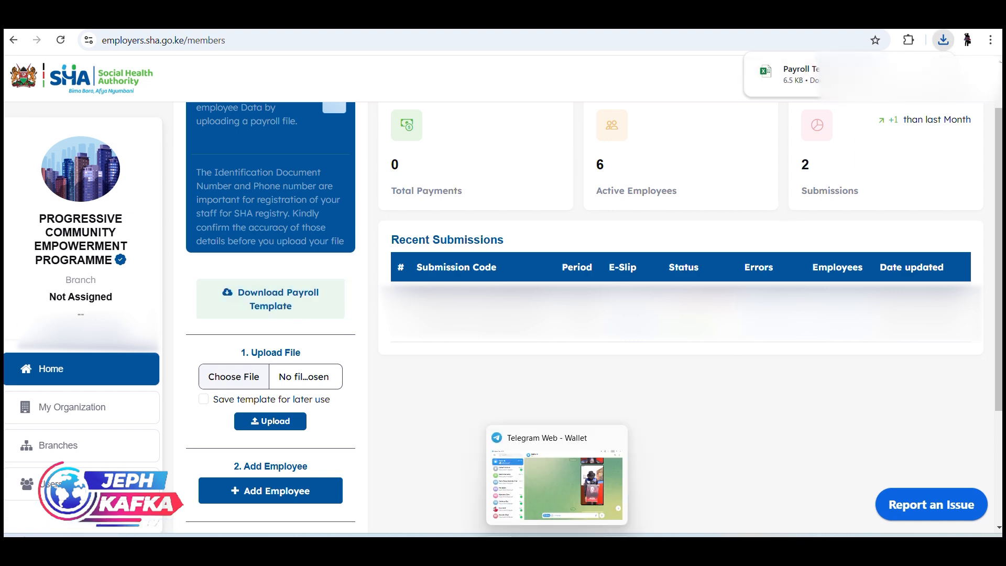
pyautogui.moveTo(500, 548)
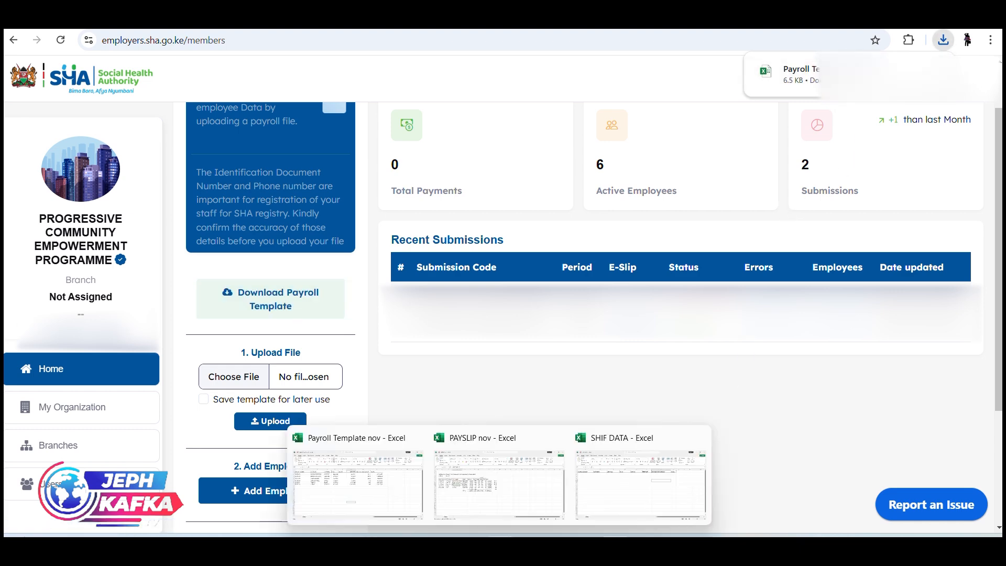
pyautogui.click(607, 482)
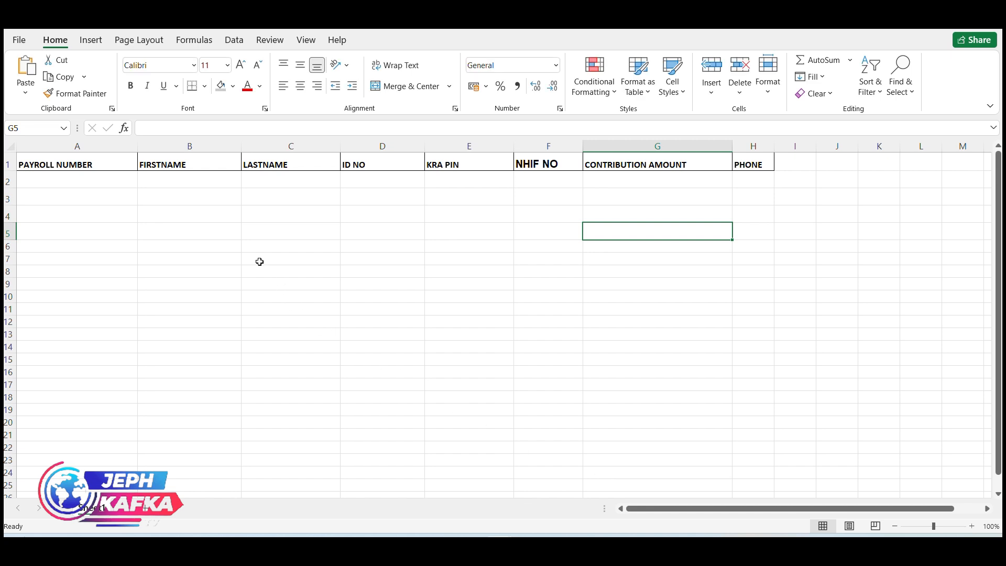
# - Examine the row 2 entry cells under each heading, from PAYROLL NUMBER through CONTRIBUTION AMOUNT to PHONE
pyautogui.click(64, 179)
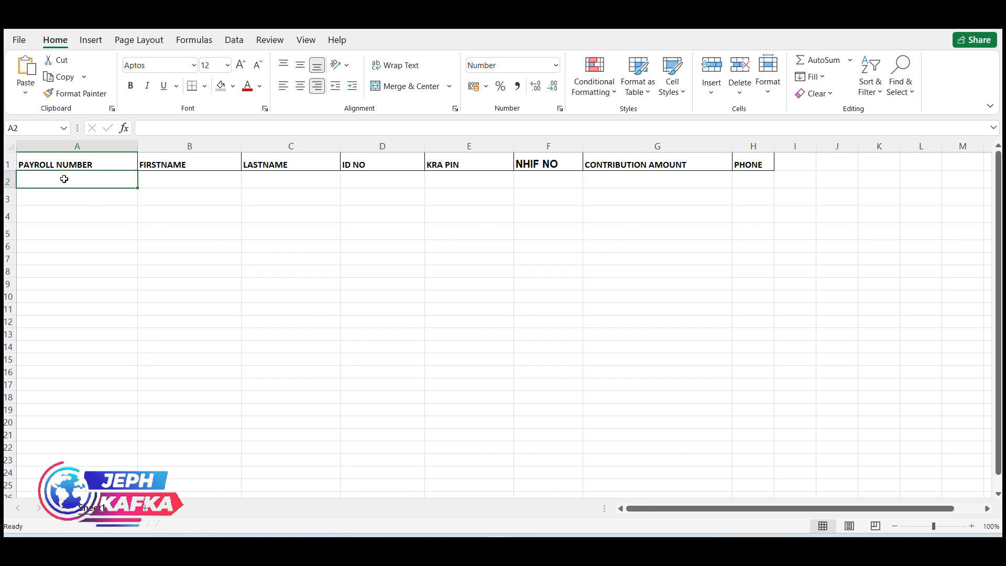
pyautogui.click(159, 181)
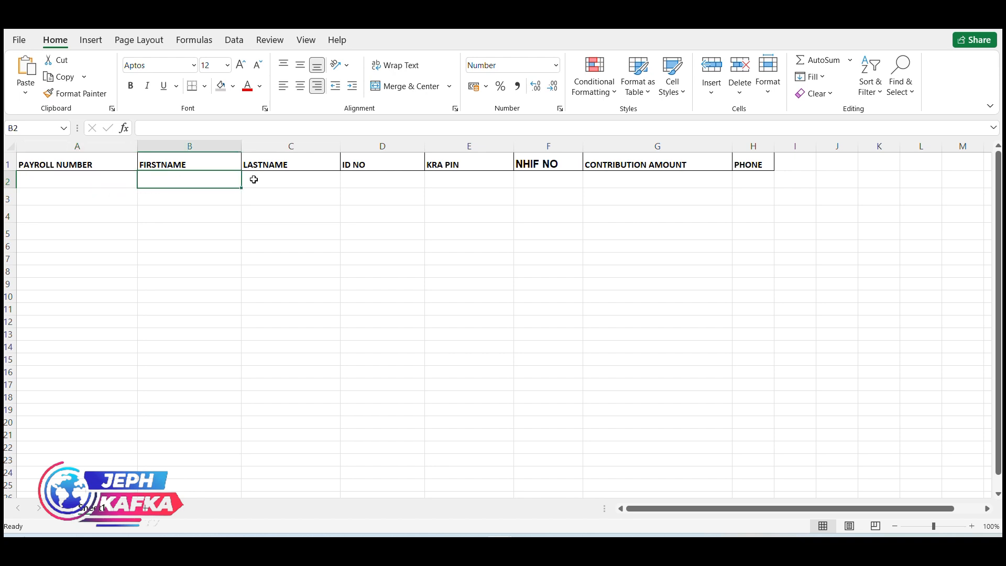
pyautogui.click(276, 180)
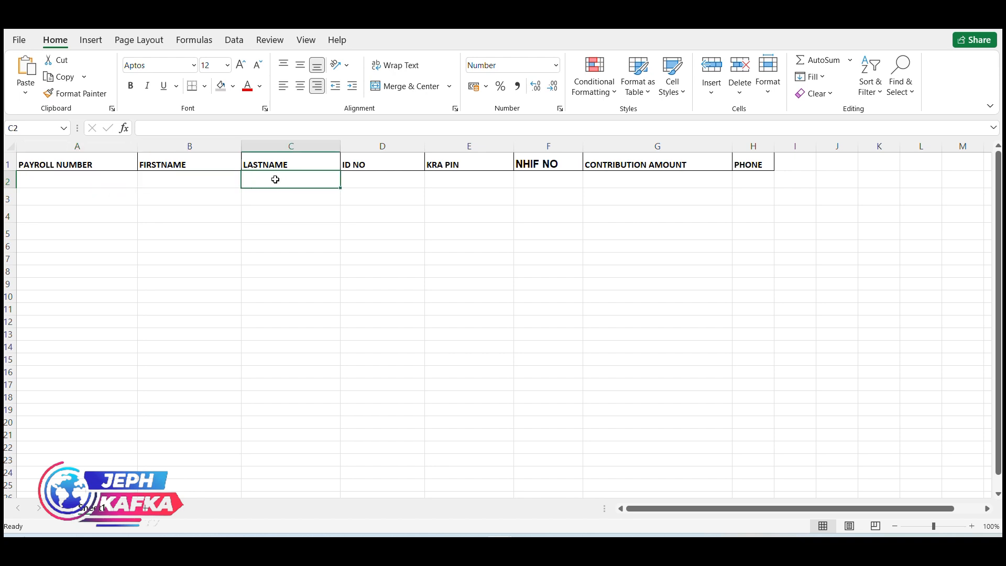
pyautogui.click(356, 184)
pyautogui.click(460, 184)
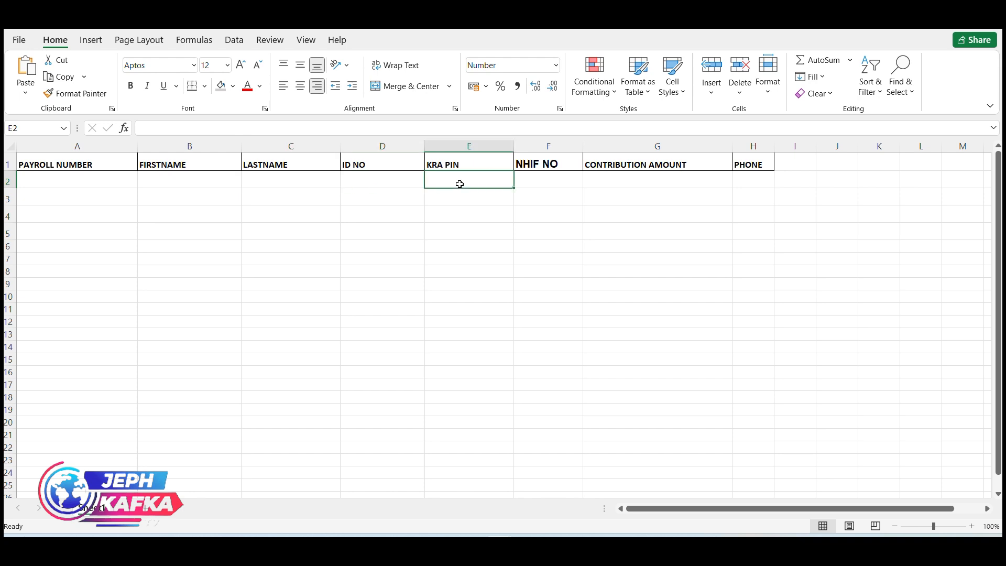
pyautogui.click(531, 180)
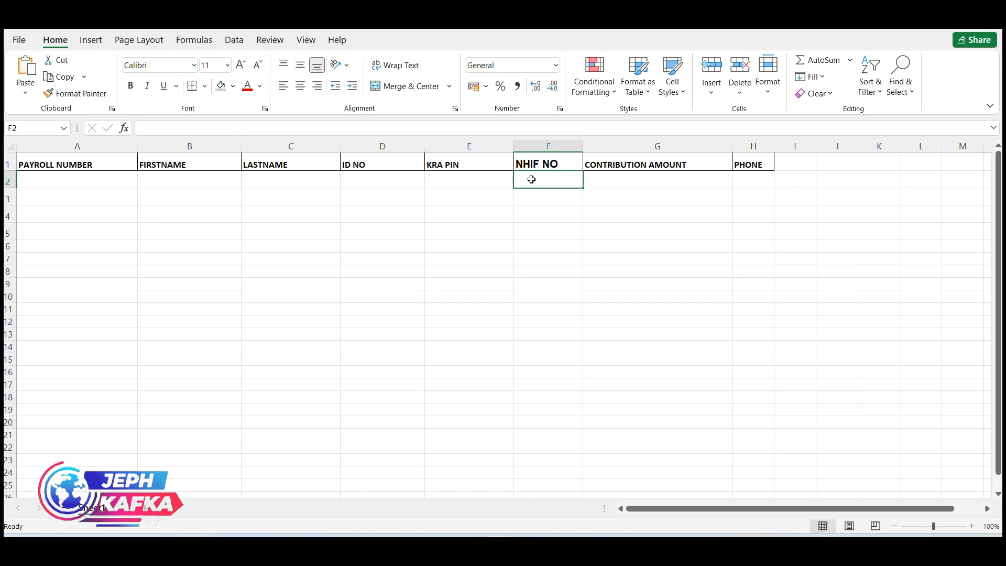
pyautogui.click(602, 184)
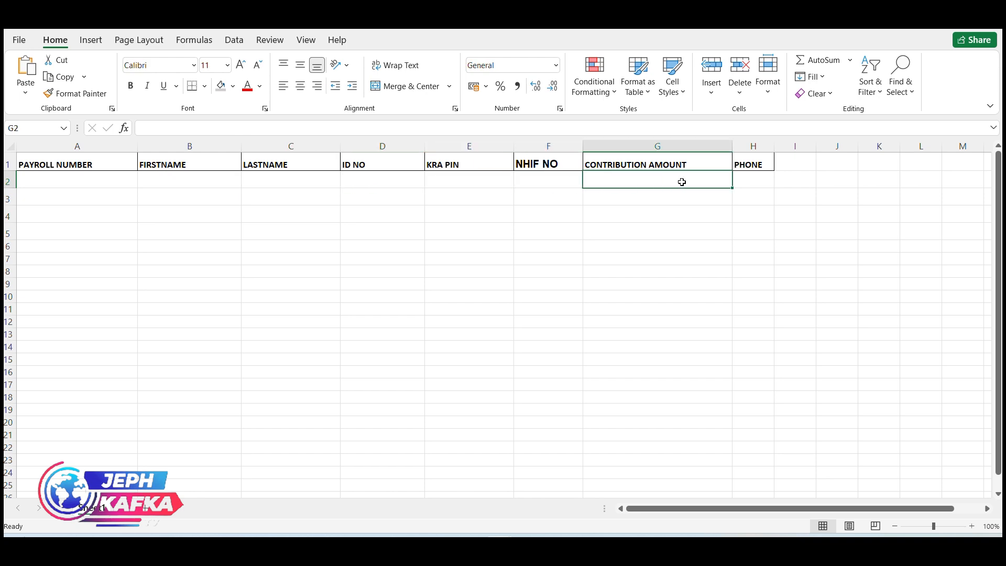
pyautogui.click(745, 180)
# - Widen the PHONE column slightly and select the contribution amount cells G2:G14
pyautogui.moveTo(776, 145); pyautogui.dragTo(804, 146)
pyautogui.click(646, 183)
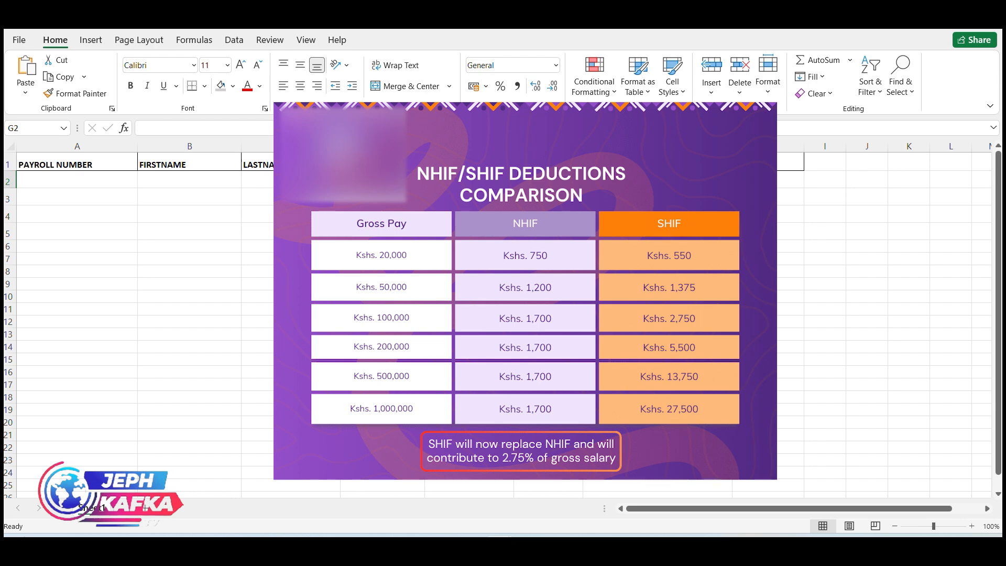
pyautogui.moveTo(658, 181); pyautogui.dragTo(658, 346)
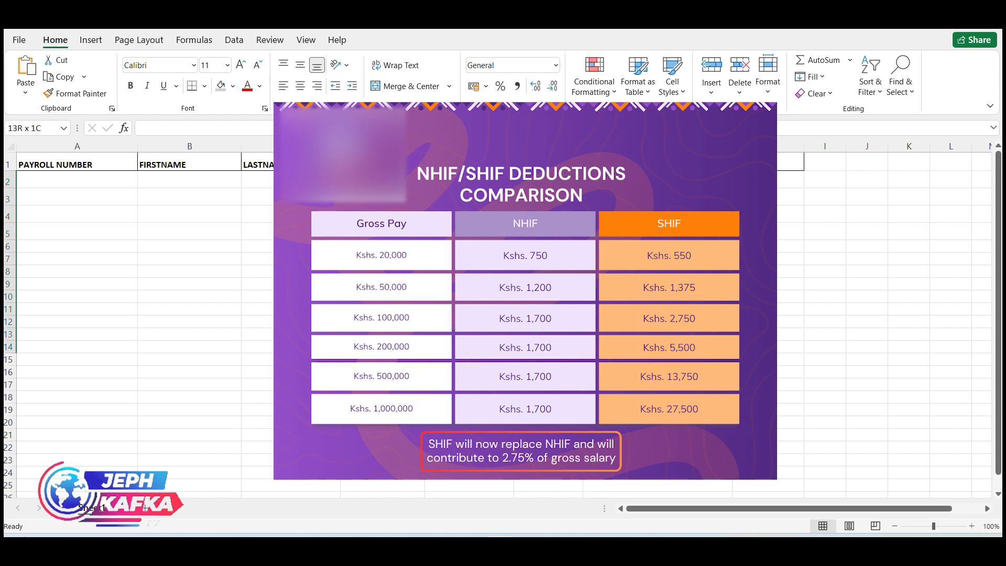
# - Switch to the Payroll Template nov workbook
pyautogui.moveTo(500, 546)
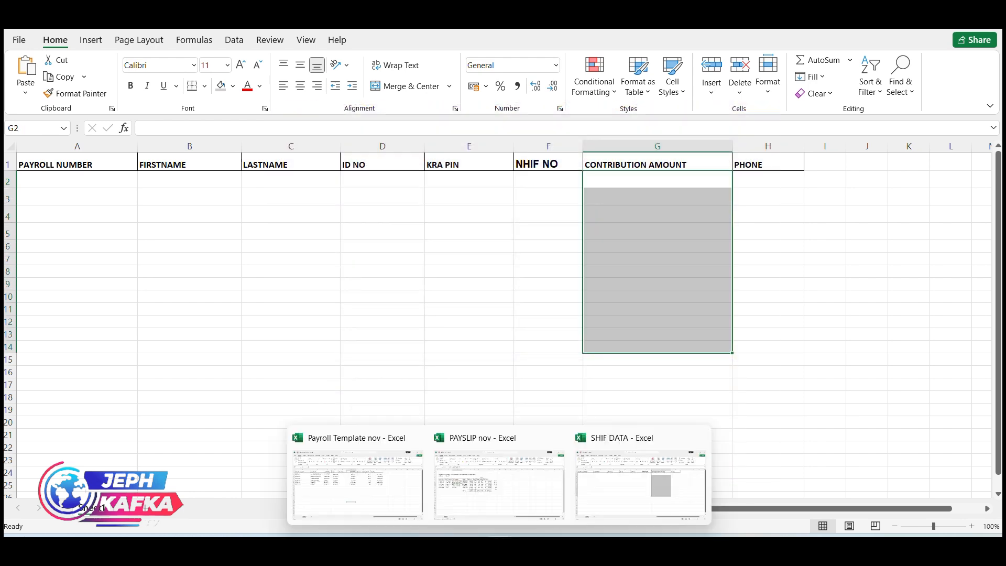
pyautogui.click(392, 476)
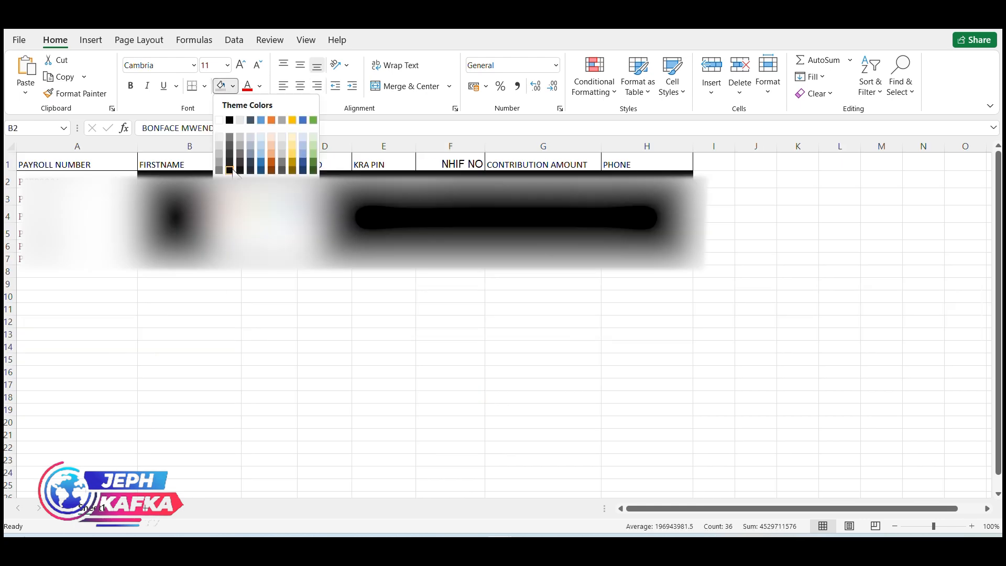
# - Fill the selected employee data cells with black and switch back to the SHA employer portal
pyautogui.click(230, 171)
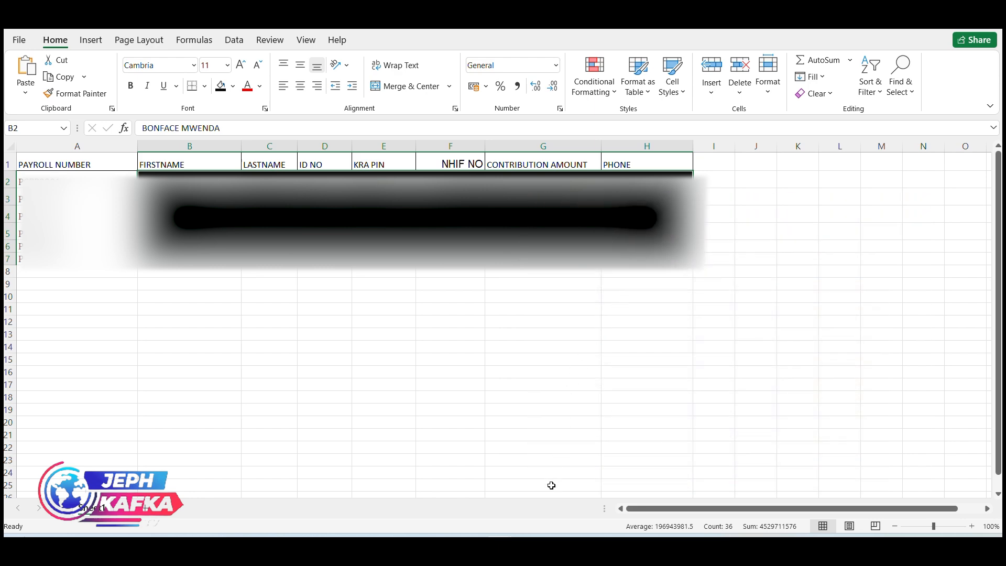
pyautogui.click(614, 550)
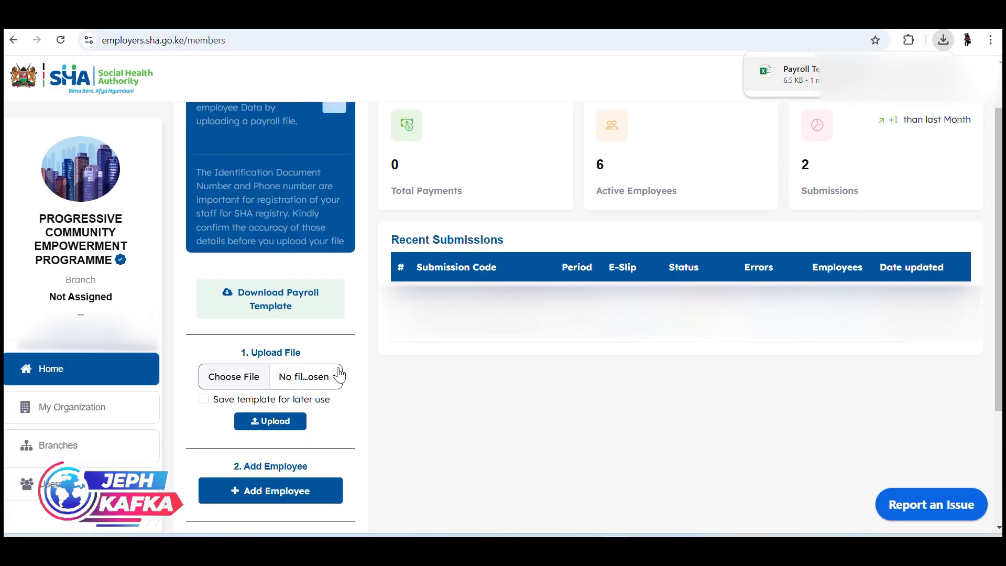
# - Open the Add Employee form and go through its payroll number, name and KRA PIN fields
pyautogui.scroll(-1, 299, 392)
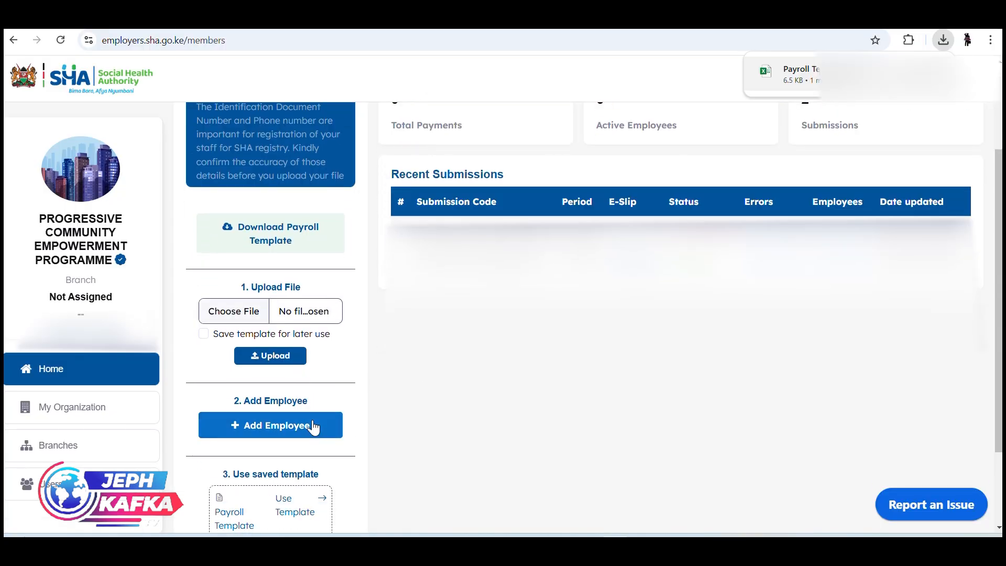
pyautogui.click(284, 431)
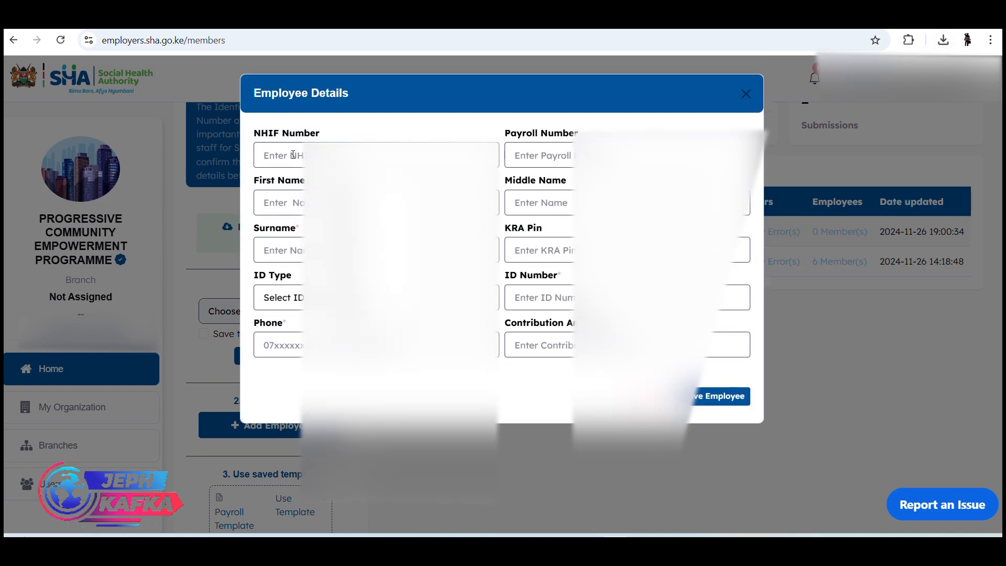
pyautogui.click(573, 152)
pyautogui.click(345, 203)
pyautogui.click(526, 205)
pyautogui.click(512, 254)
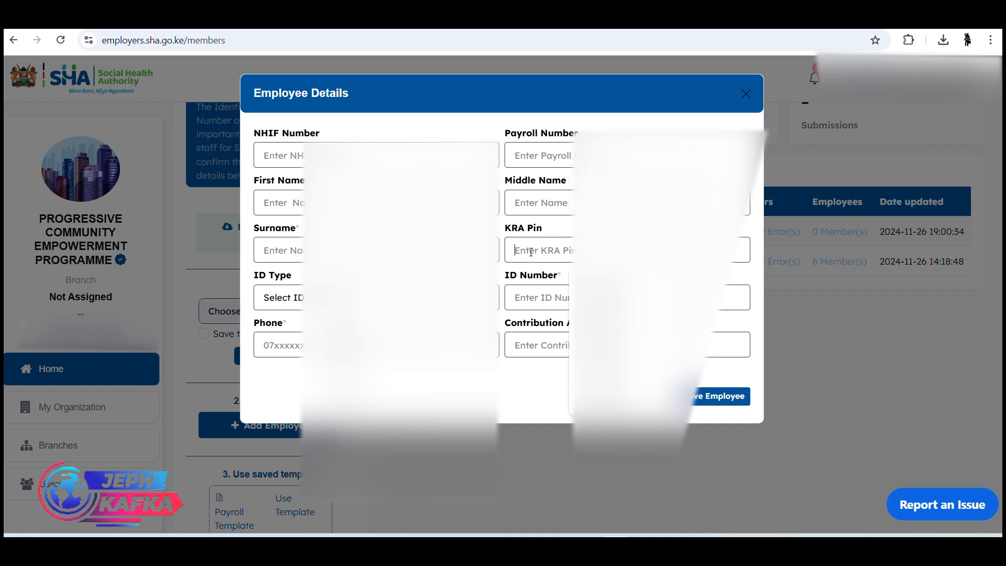
# - Try National ID as the ID type, go through the ID number, phone and contribution fields, and close the form without saving
pyautogui.click(278, 297)
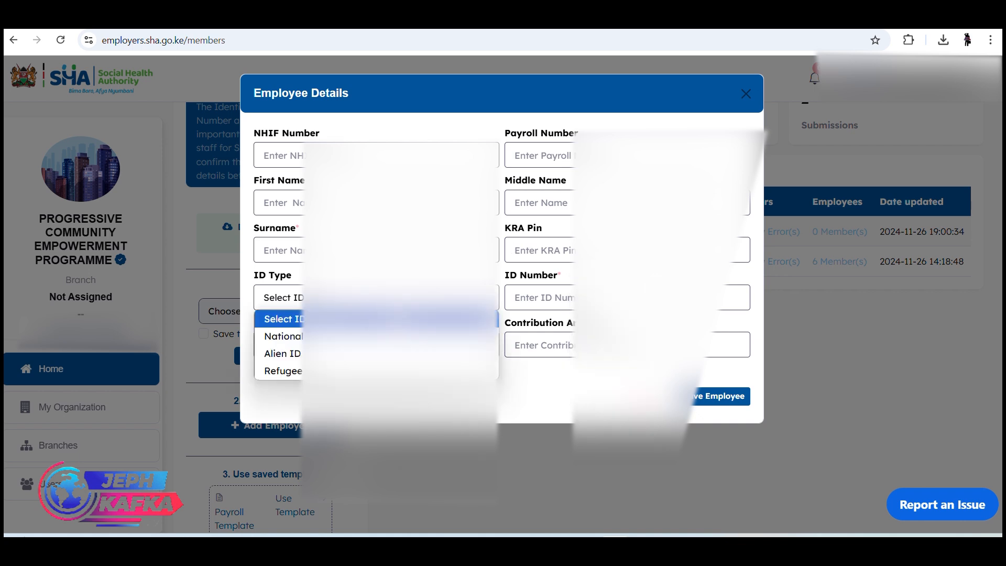
pyautogui.click(281, 335)
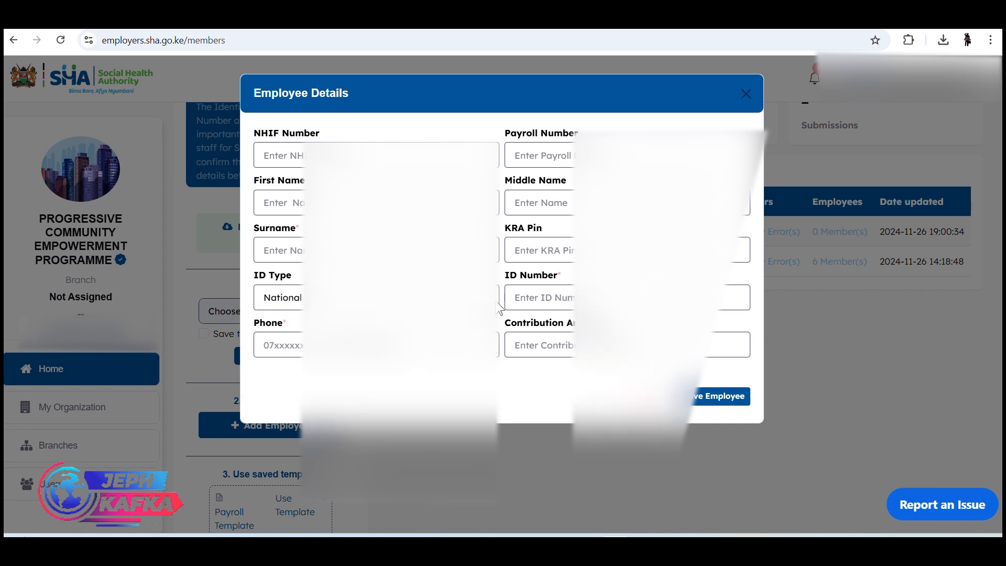
pyautogui.click(559, 296)
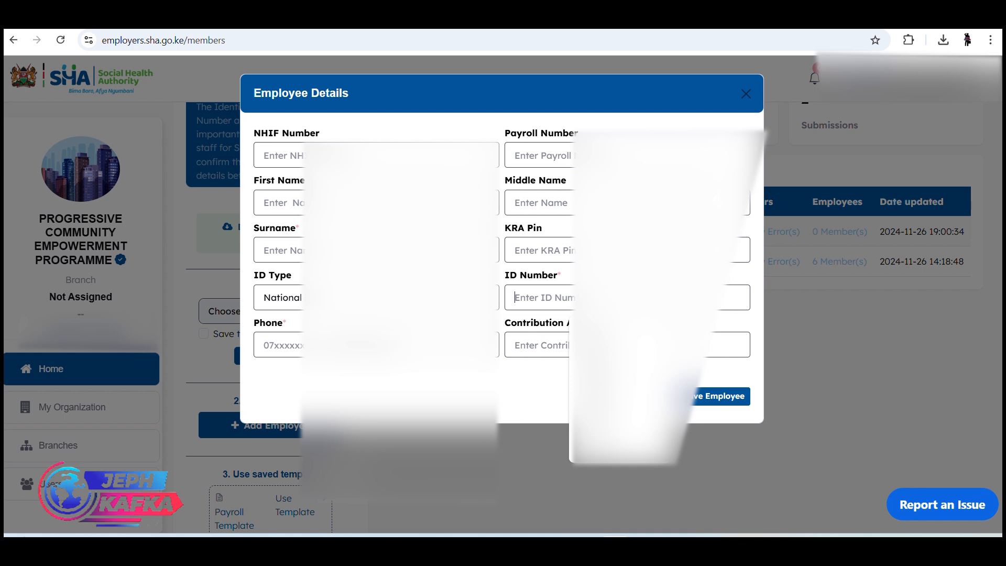
pyautogui.click(365, 345)
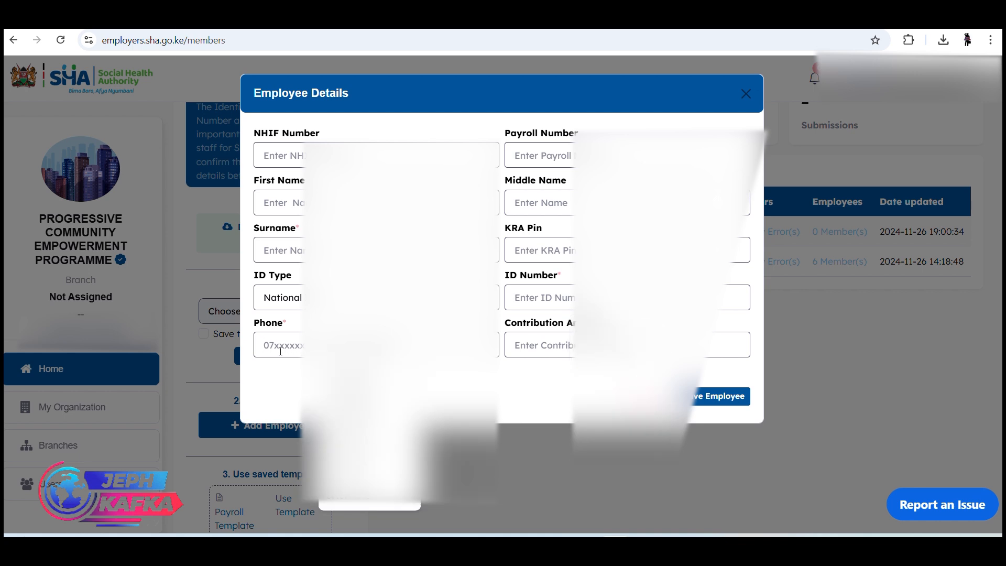
pyautogui.click(556, 351)
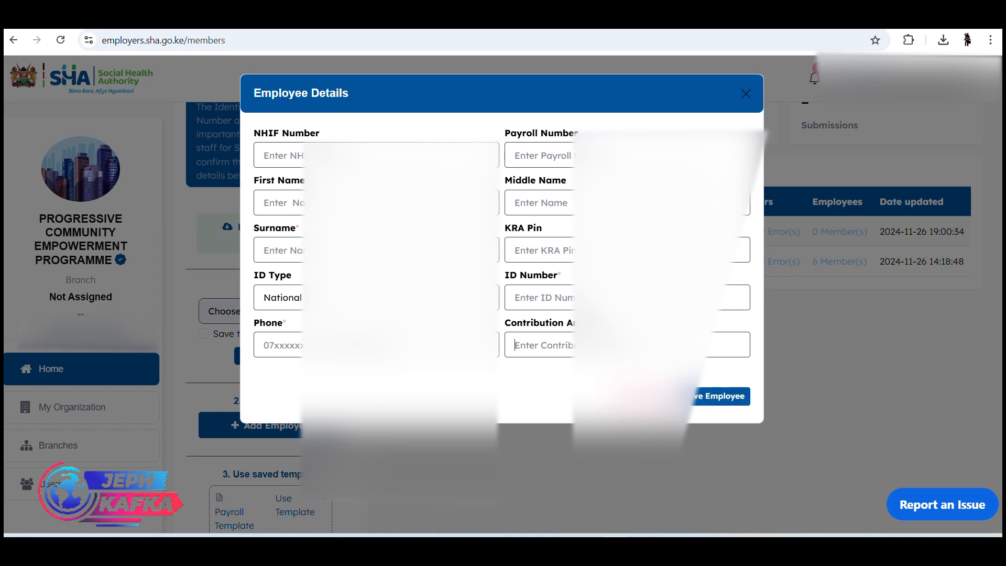
pyautogui.click(656, 399)
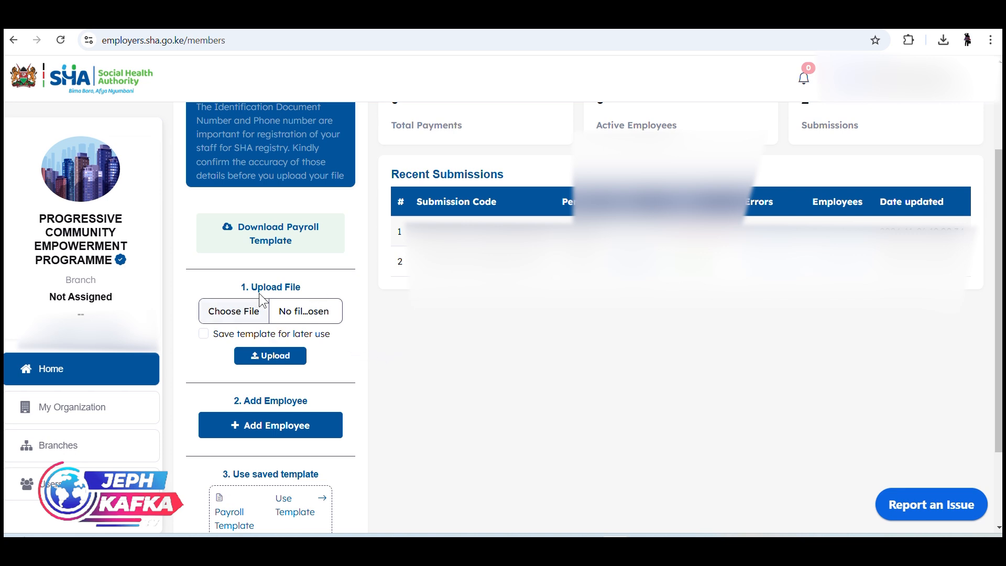
# - Check the Payroll Template nov workbook in Excel and return to the SHA employer portal
pyautogui.moveTo(446, 543)
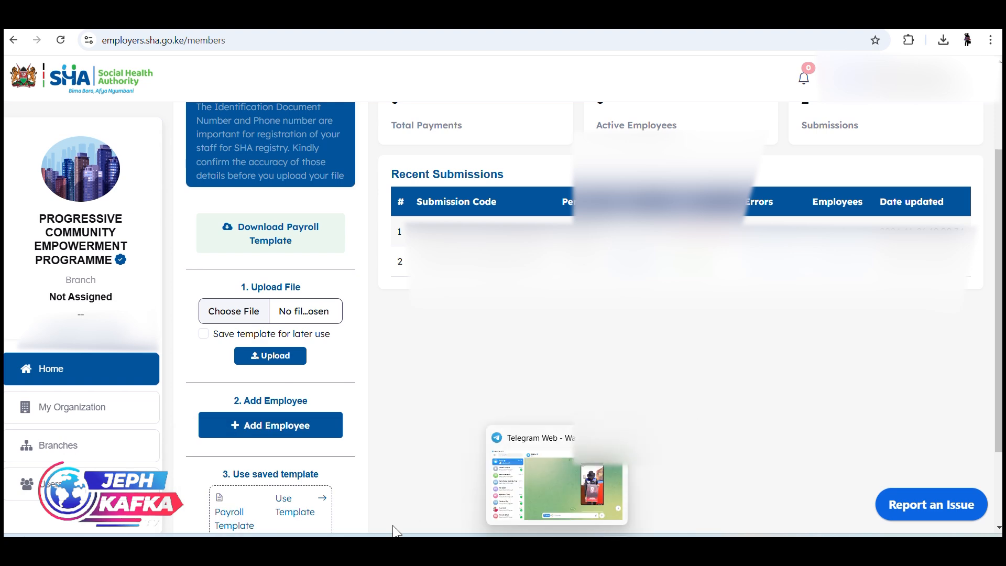
pyautogui.moveTo(500, 545)
pyautogui.moveTo(606, 494)
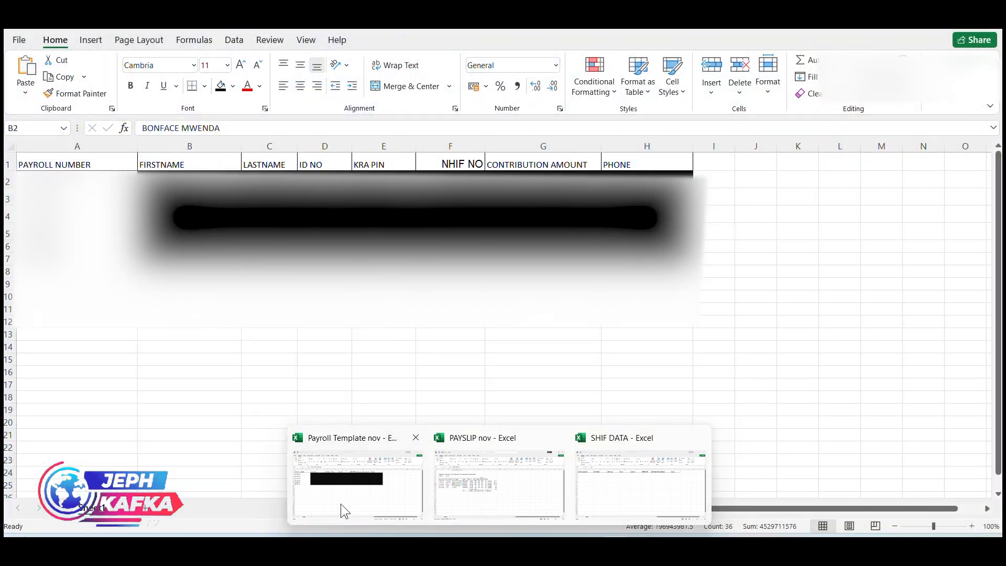
pyautogui.click(341, 504)
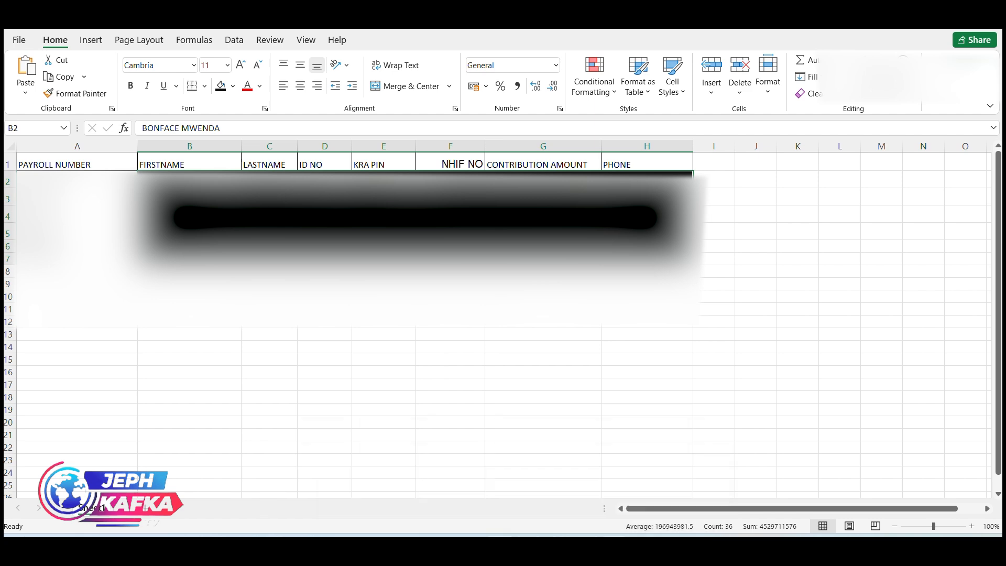
pyautogui.click(611, 505)
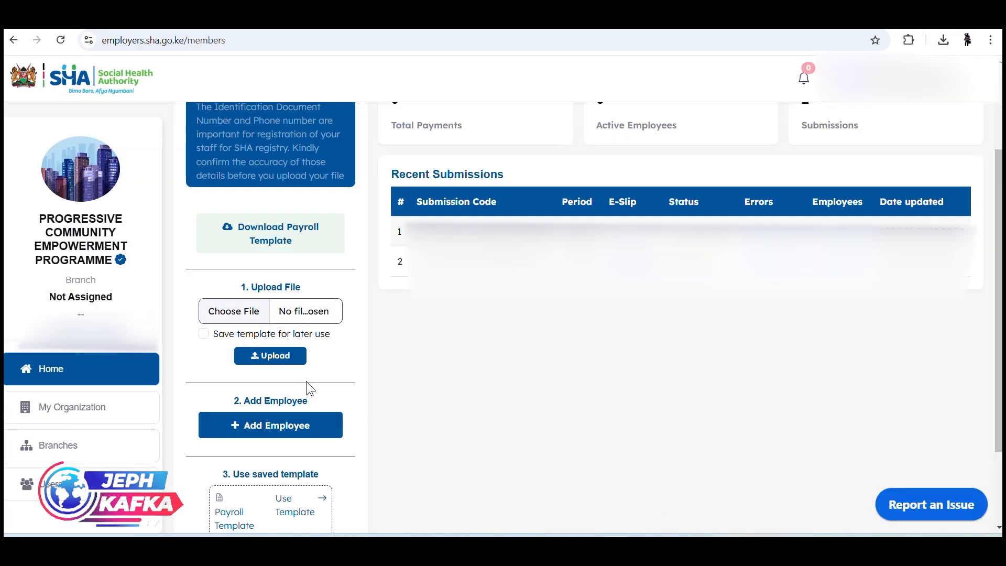
# - Browse the shif 2024 folder for the payroll file to upload, and cancel the file selection
pyautogui.click(251, 313)
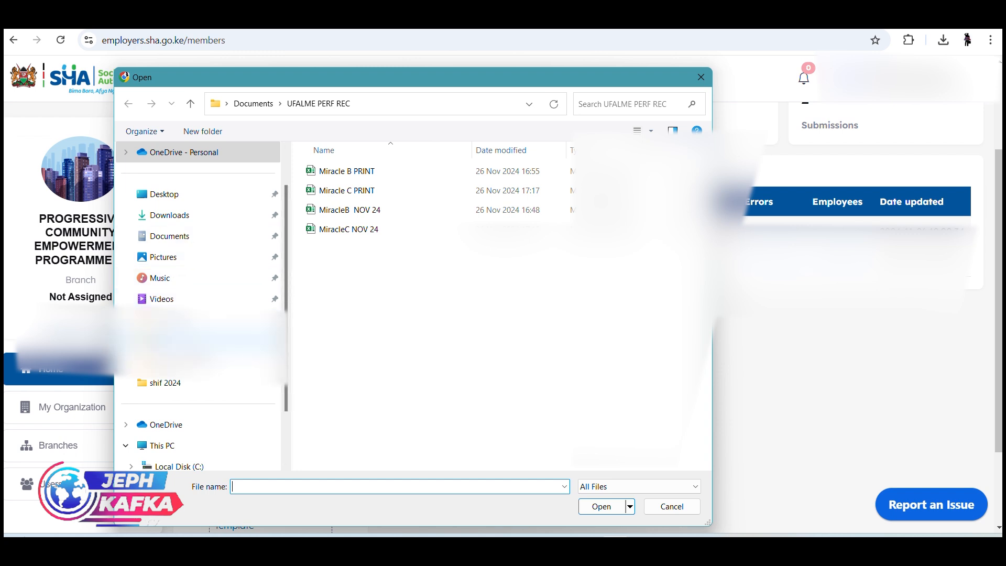
pyautogui.click(178, 340)
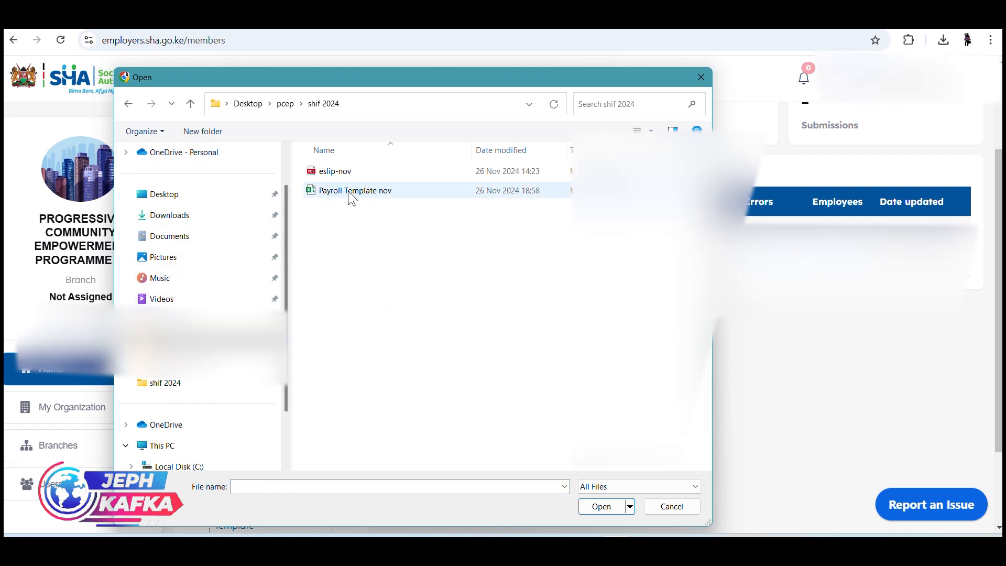
pyautogui.click(672, 507)
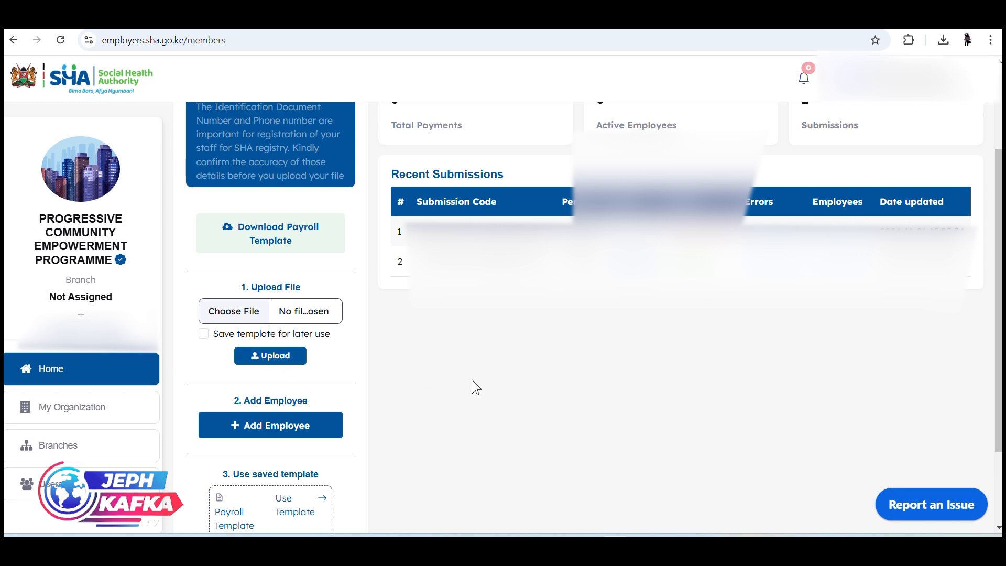
# - Submit the payroll from the Employees list with November 2024 as the submission period
pyautogui.scroll(3, 468, 385)
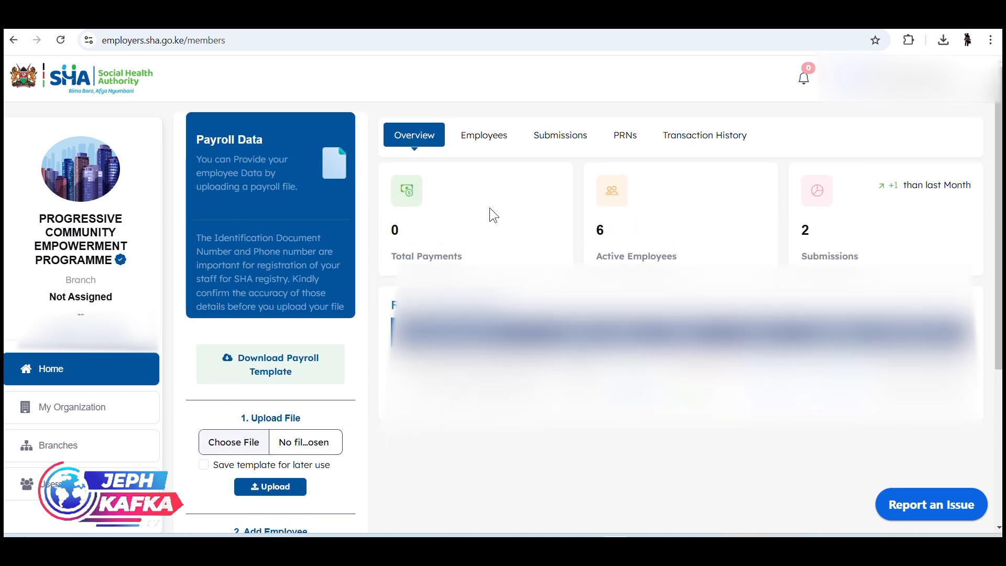
pyautogui.click(482, 144)
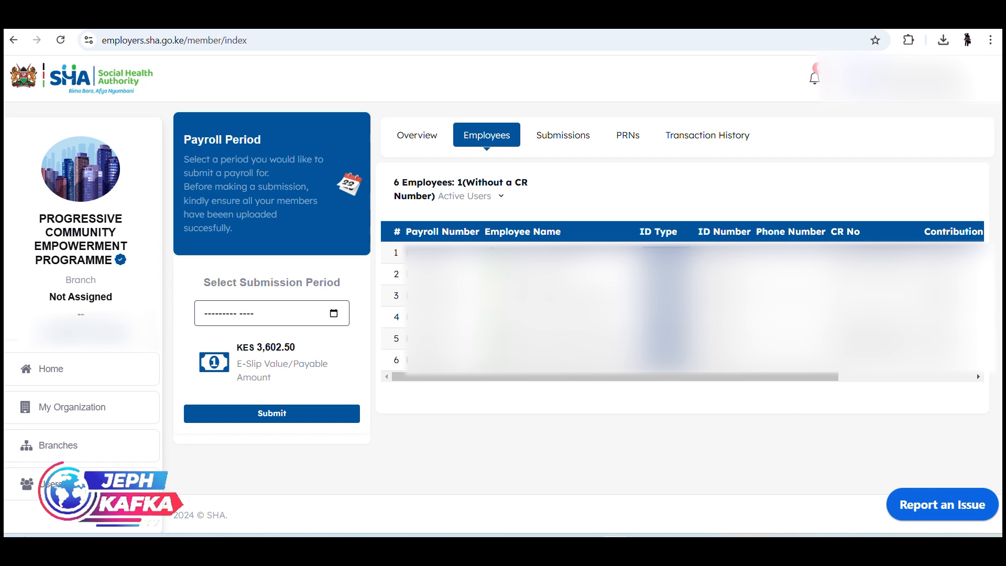
pyautogui.click(333, 314)
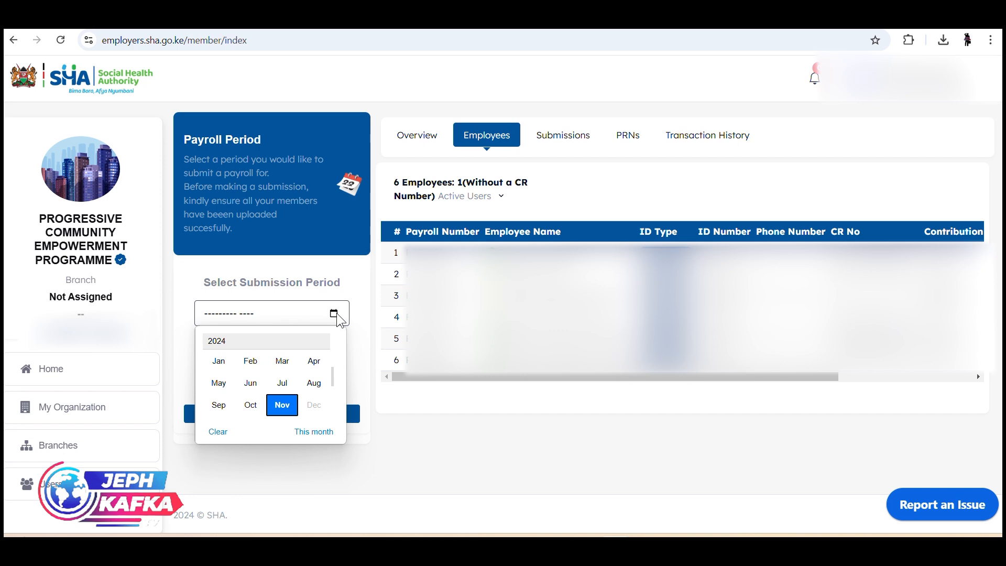
pyautogui.click(307, 434)
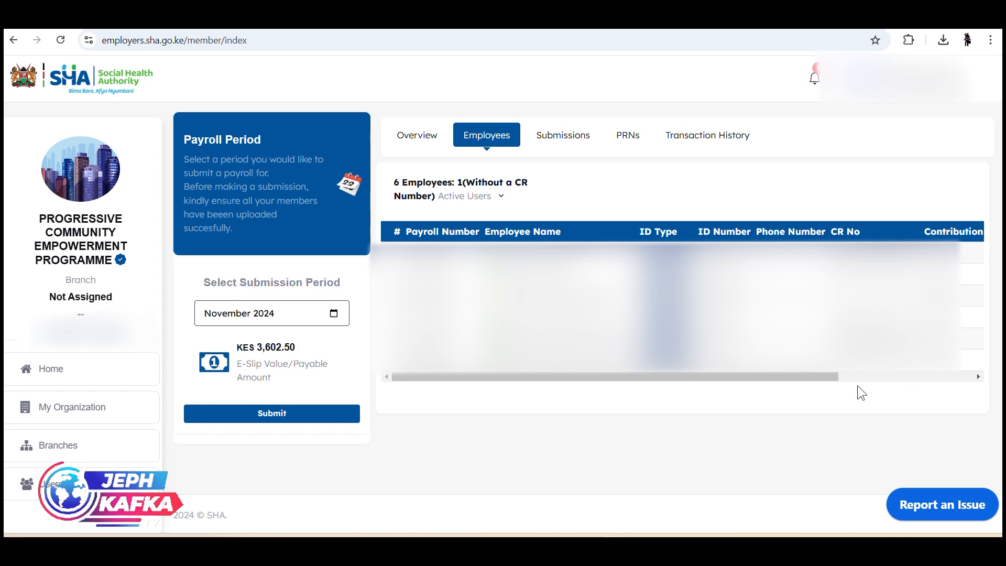
pyautogui.moveTo(827, 377); pyautogui.dragTo(968, 373)
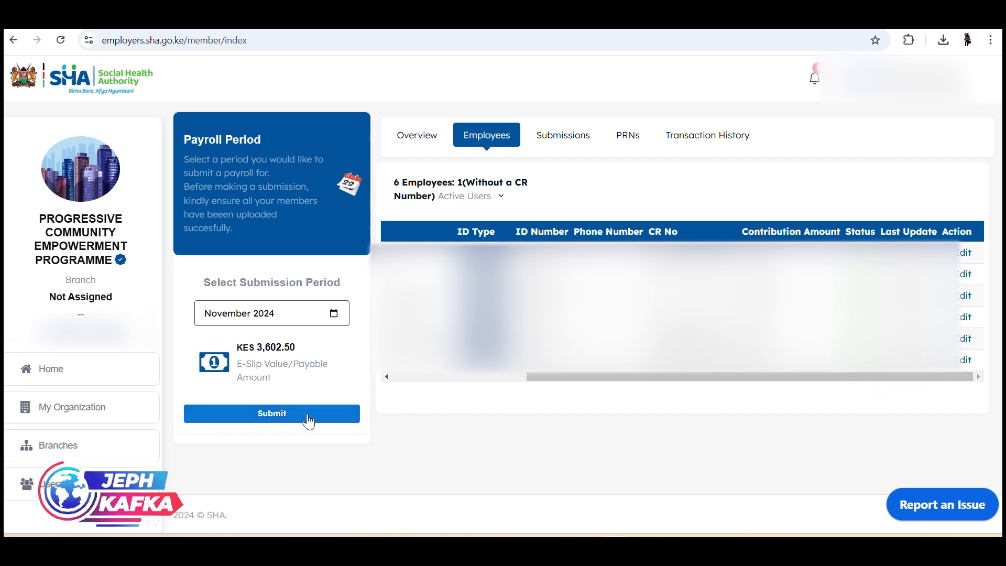
pyautogui.click(308, 416)
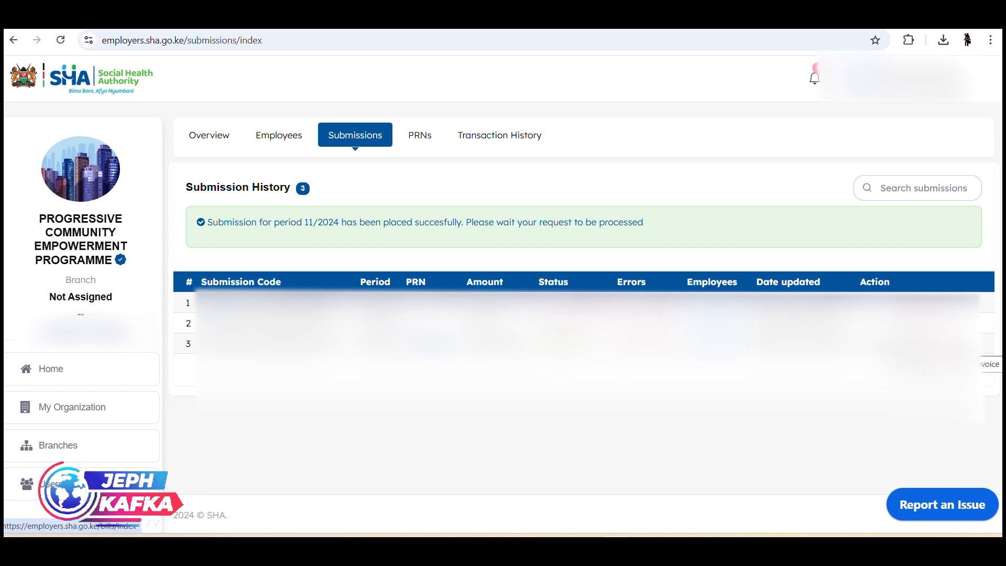
# - Open the payment details of the 11/2024 PRN and download its E-Slip
pyautogui.click(969, 345)
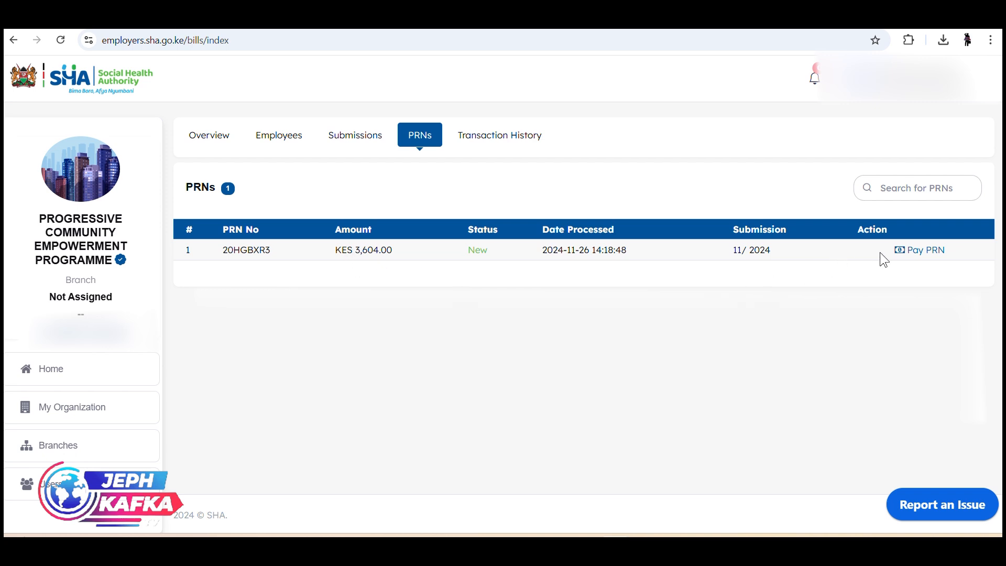
pyautogui.click(927, 252)
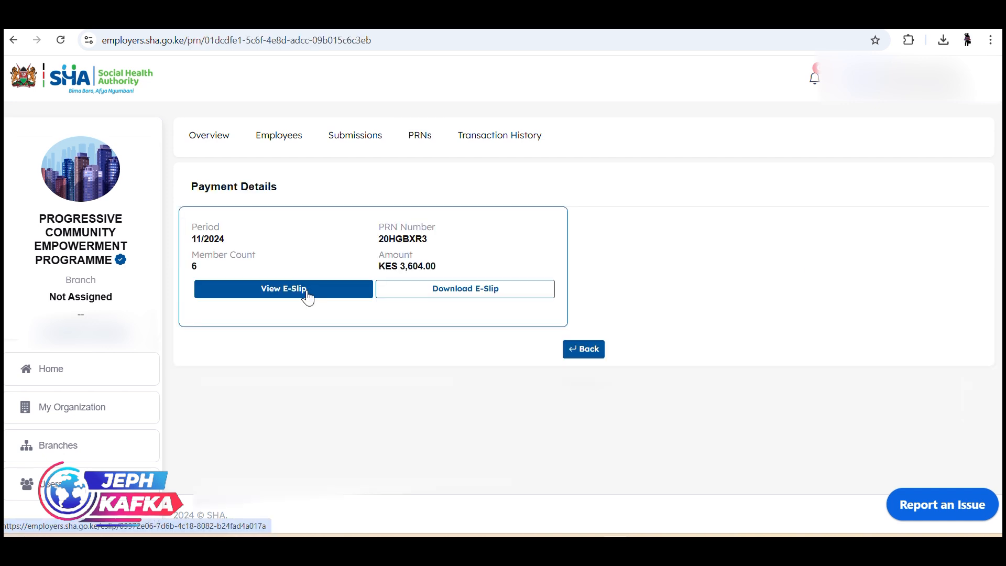
pyautogui.click(481, 291)
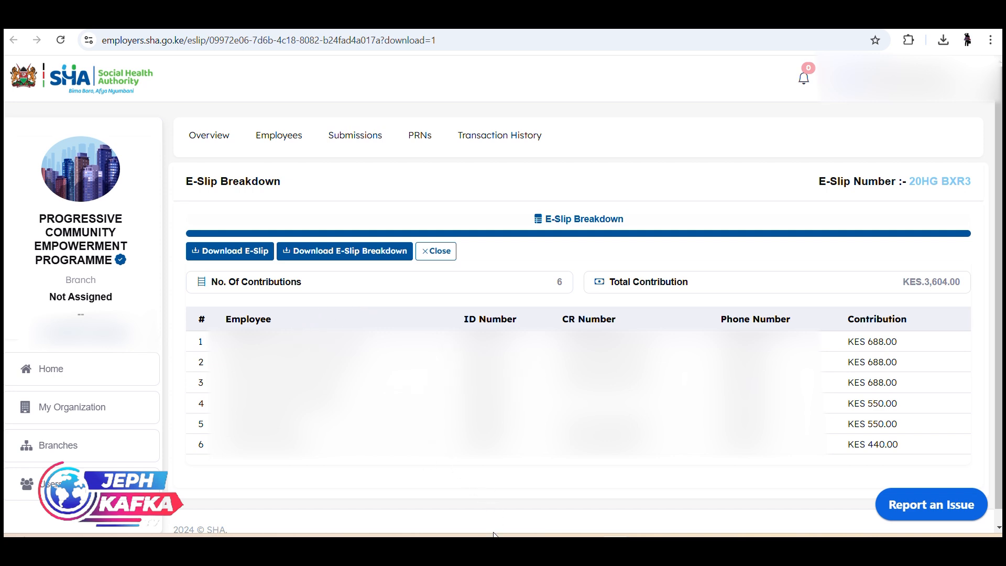
pyautogui.moveTo(498, 548)
pyautogui.click(235, 258)
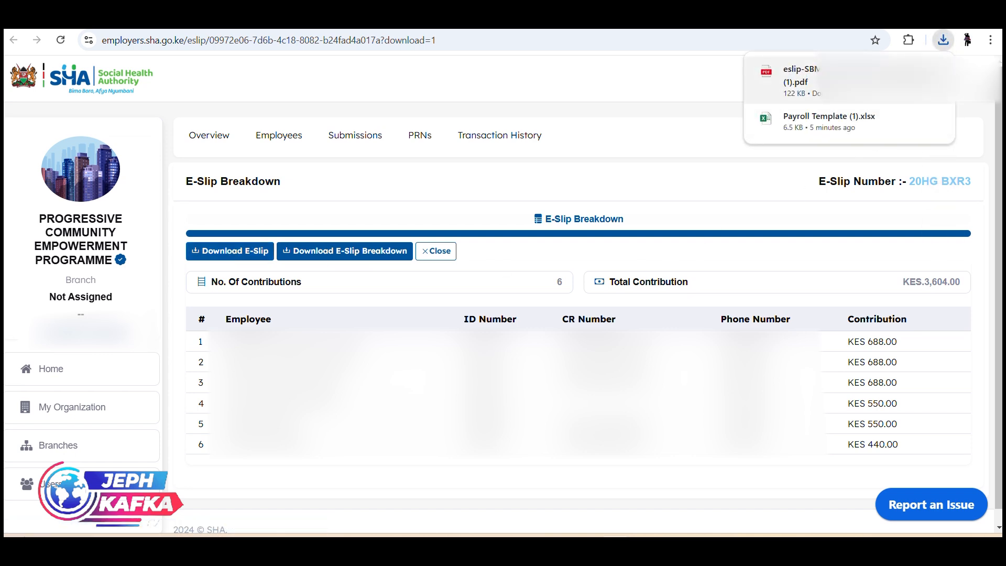
# - Open the downloaded E-Slip PDF and examine its payment details, highlighting the Safaricom M-PESA row
pyautogui.click(801, 78)
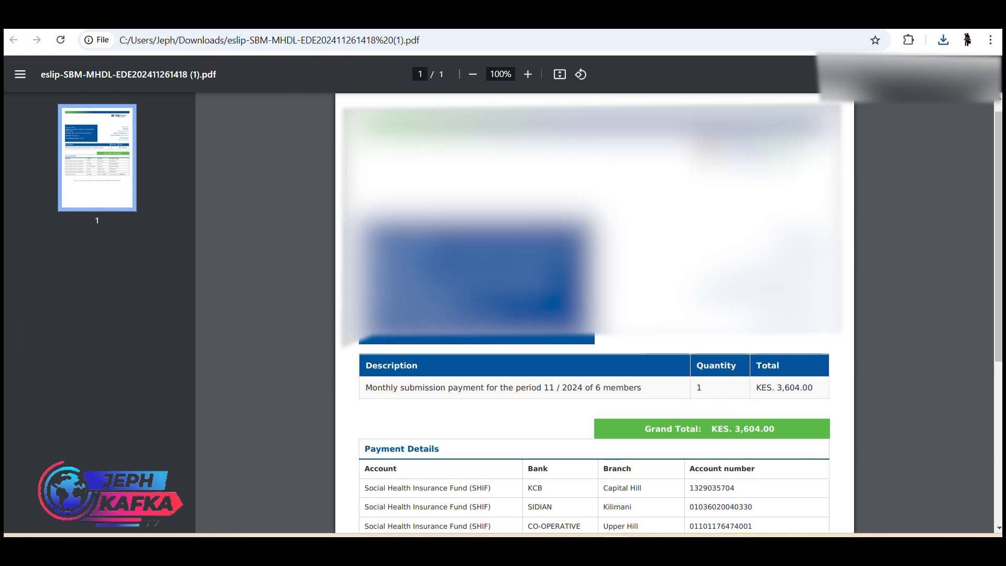
pyautogui.scroll(-5, 580, 329)
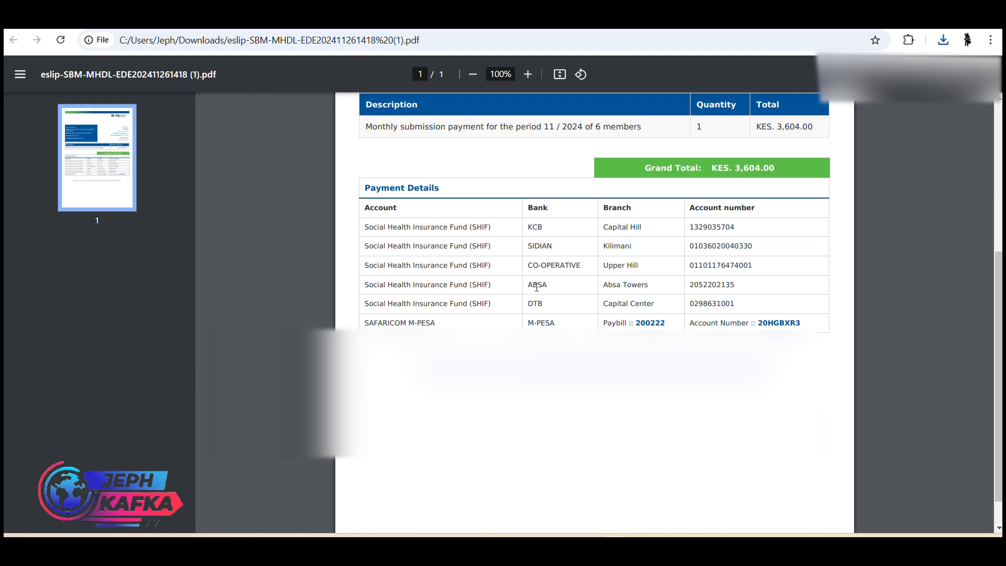
pyautogui.moveTo(364, 326); pyautogui.dragTo(822, 327)
pyautogui.click(809, 343)
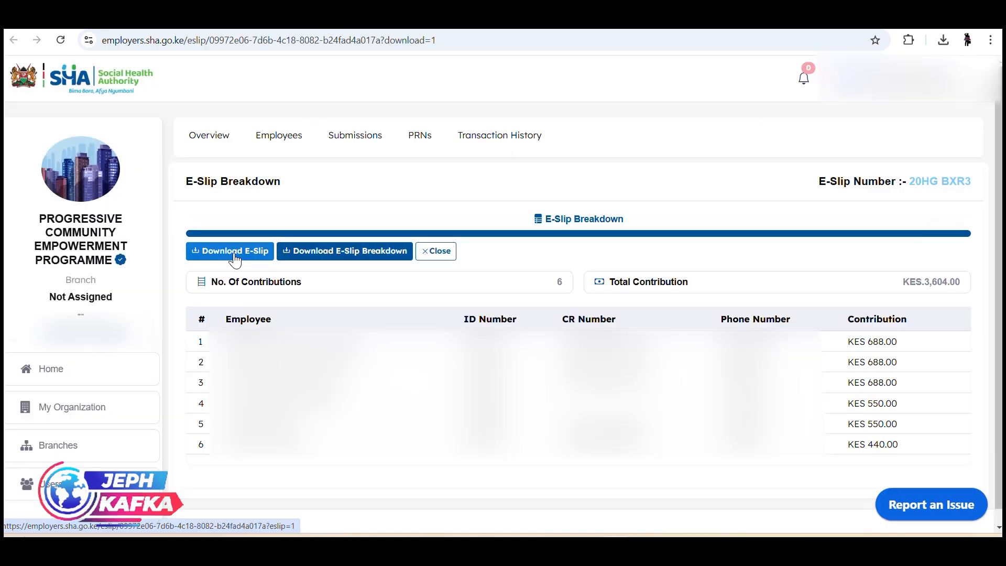
pyautogui.click(234, 259)
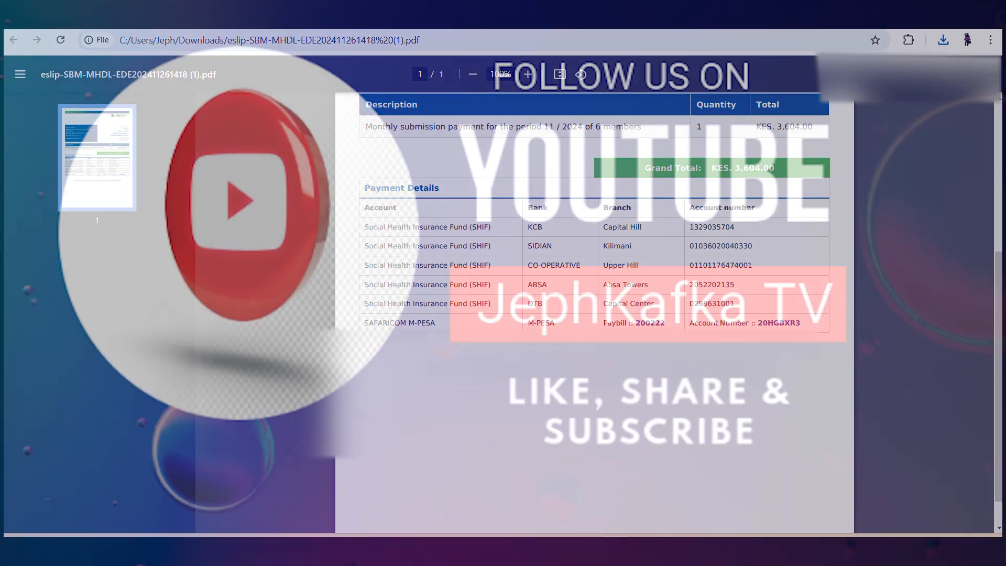